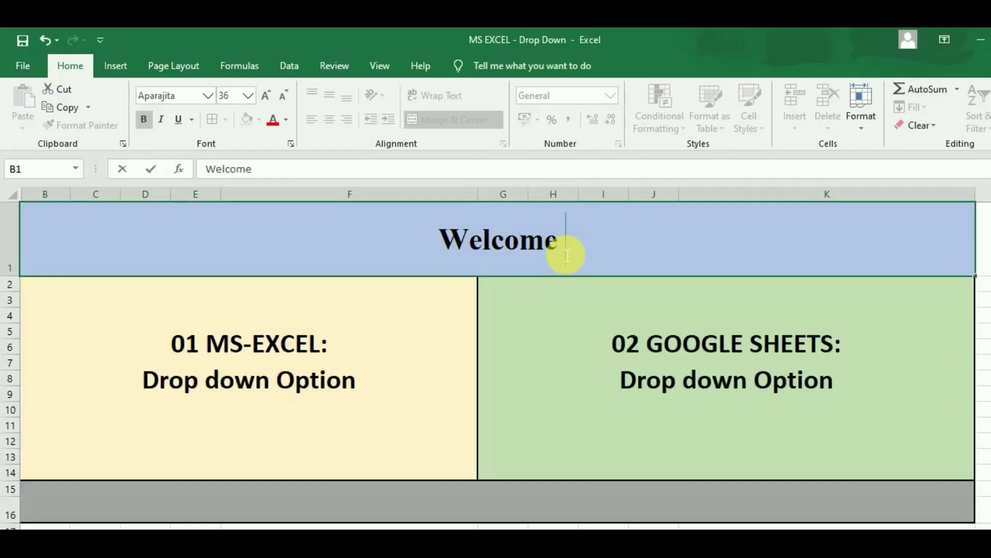
Try the line 'to our youtube channel UNIQUE COLLECTION' in banner cell B1, then discard it
{"action": "type", "text": "to"}
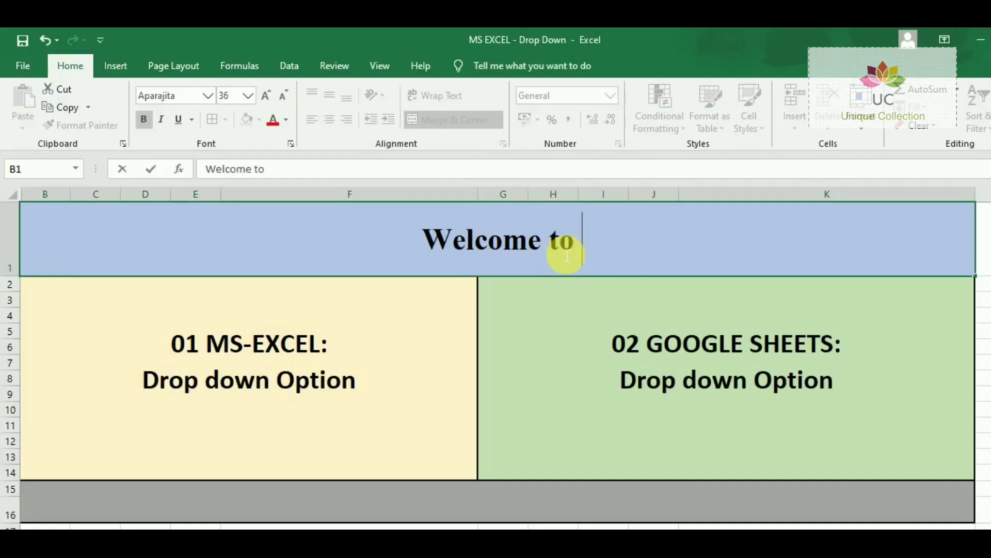
{"action": "type", "text": " o"}
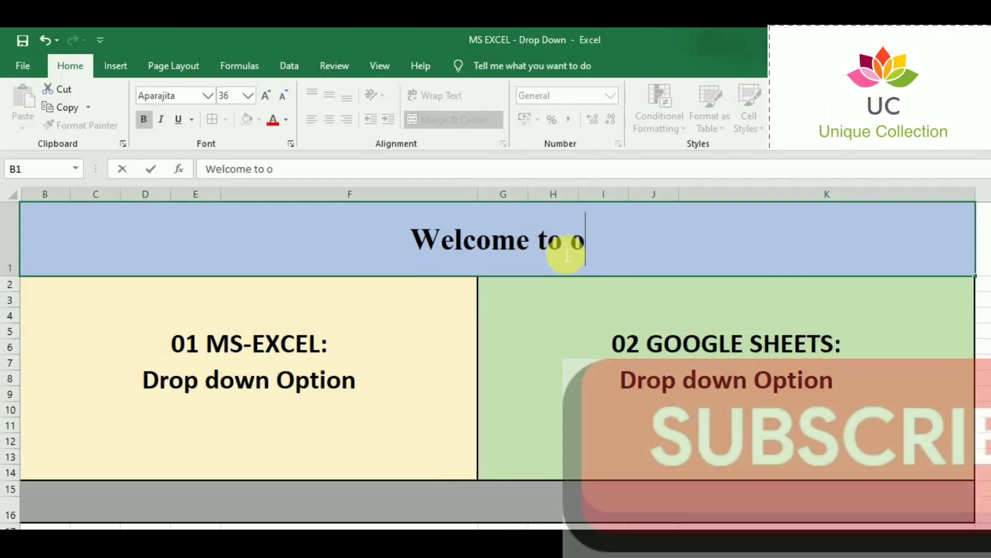
{"action": "type", "text": "ur you"}
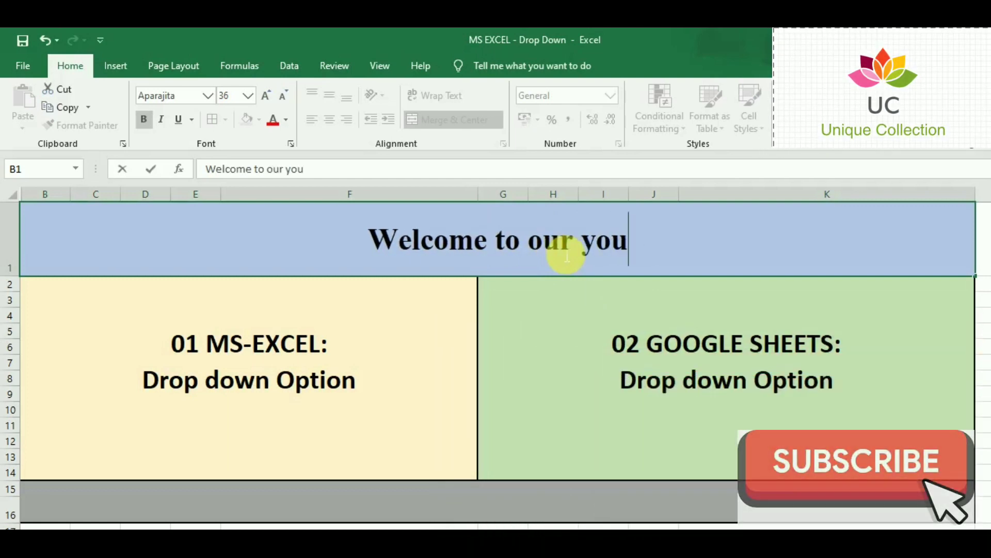
{"action": "type", "text": "tube"}
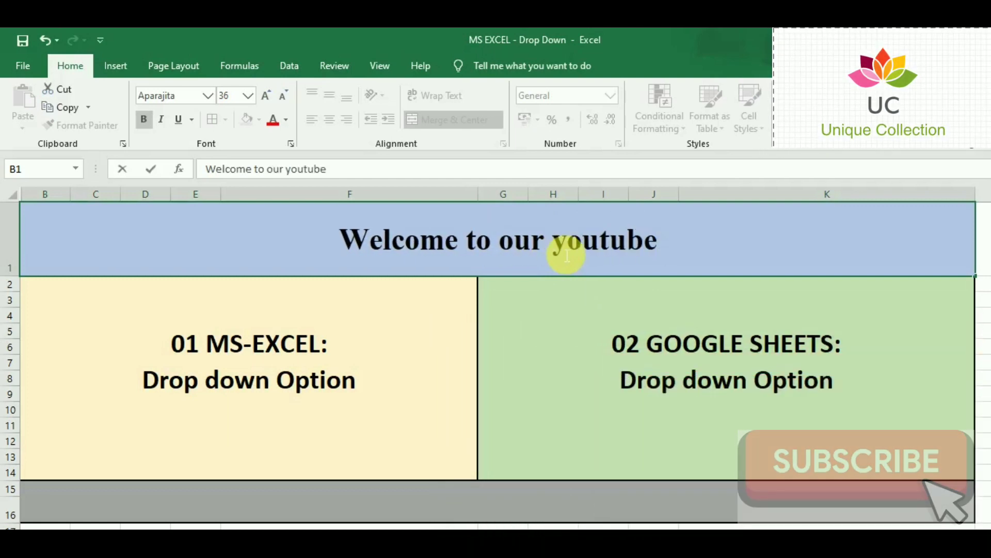
{"action": "type", "text": " channel"}
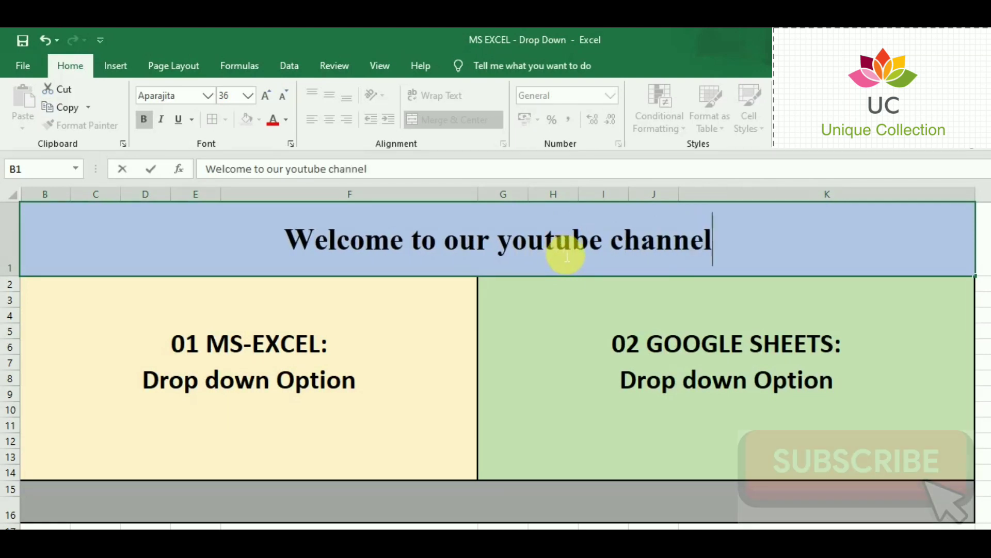
{"action": "type", "text": " UN"}
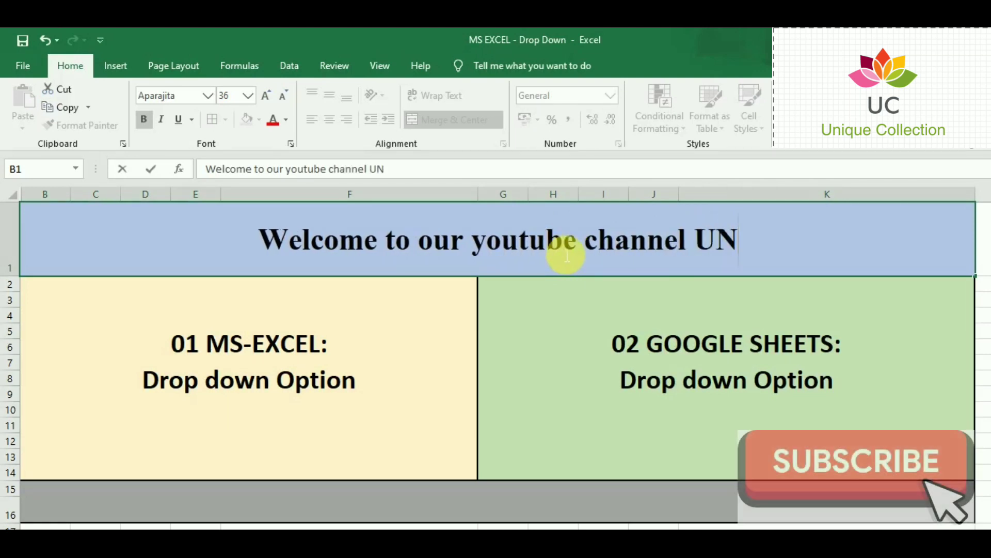
{"action": "type", "text": "IQUE"}
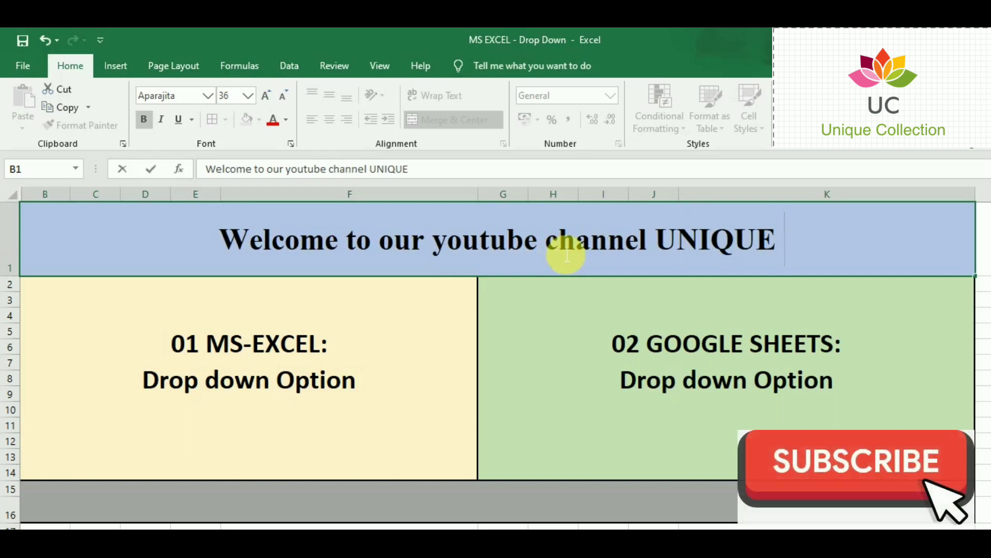
{"action": "type", "text": " COLL"}
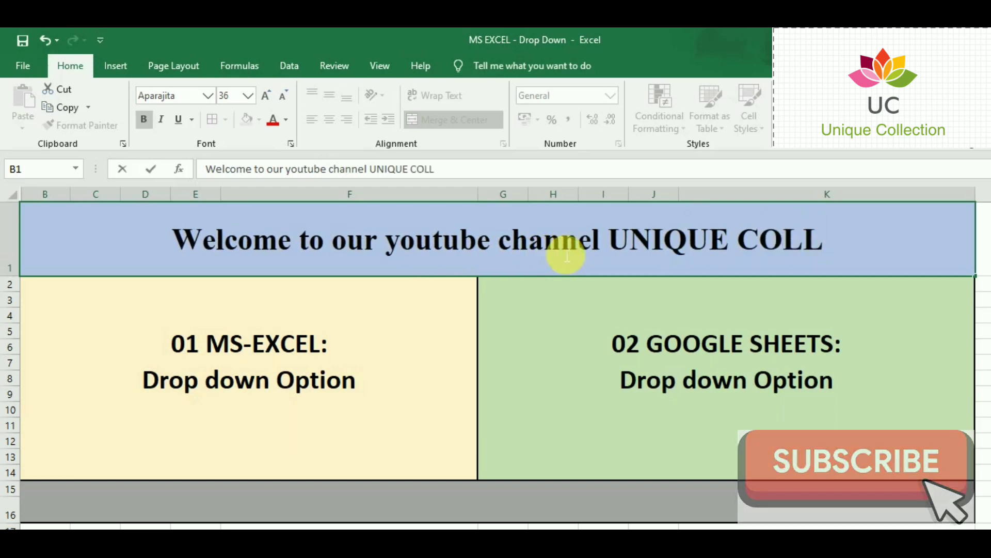
{"action": "type", "text": "ECTION"}
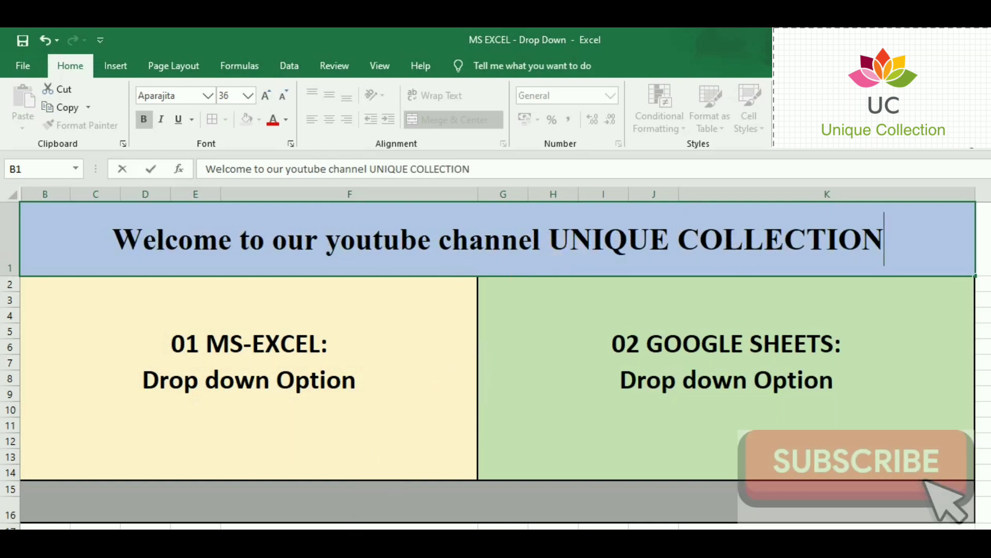
{"action": "key", "text": "Escape"}
Enter 'In this video we are going to study DROP DOWN option in' in banner cell B1
{"action": "double_click", "coordinate": [496, 246]}
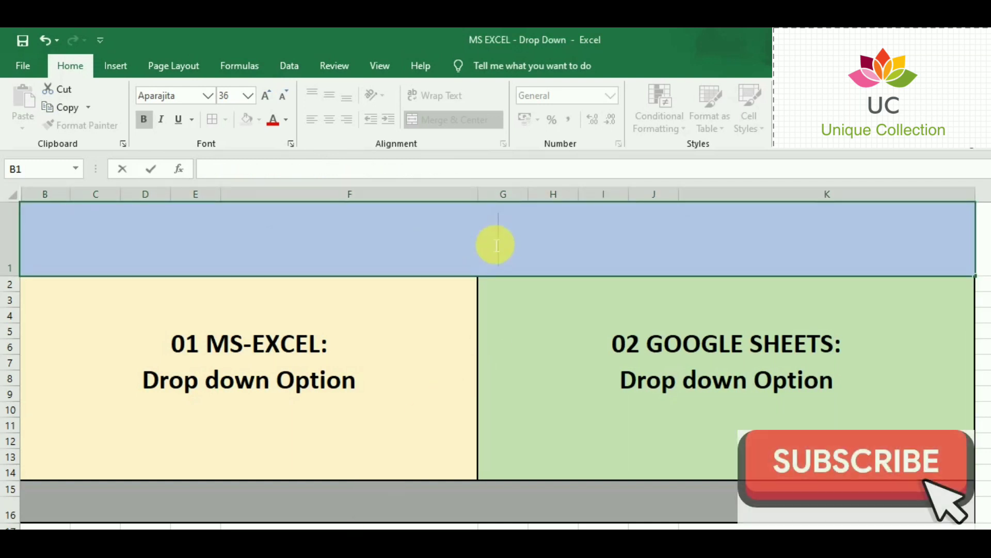
{"action": "type", "text": "In the"}
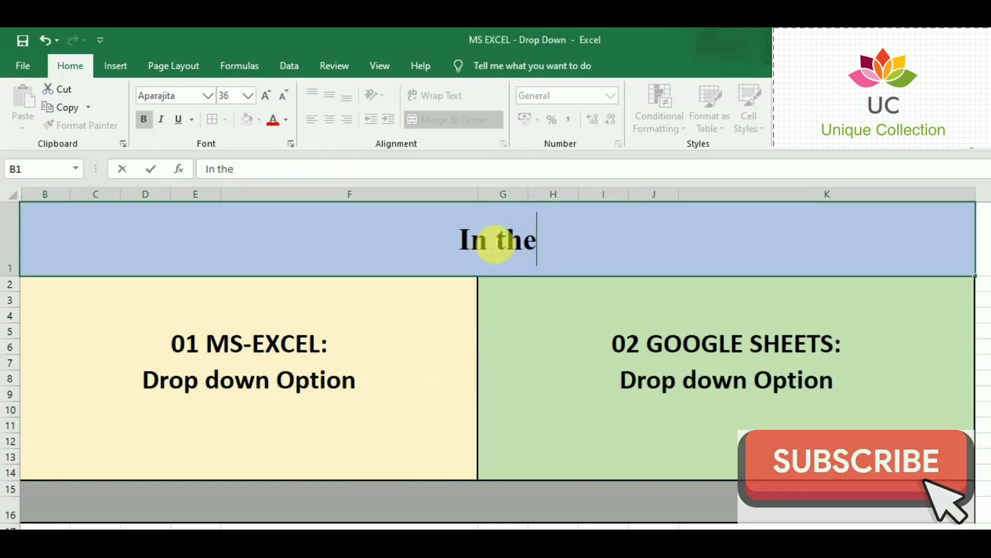
{"action": "type", "text": "i"}
{"action": "key", "text": "BackSpace"}
{"action": "key", "text": "BackSpace"}
{"action": "type", "text": "is"}
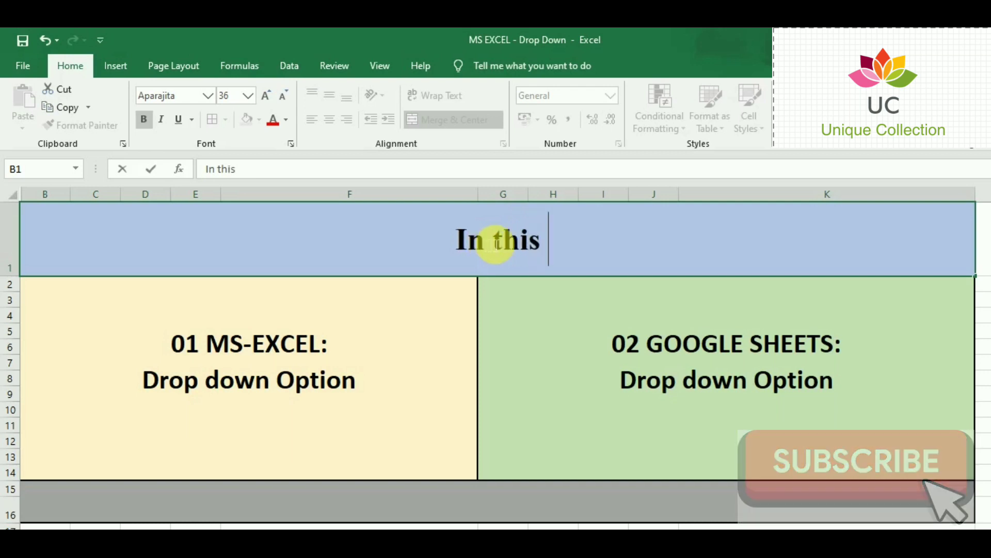
{"action": "type", "text": " video "}
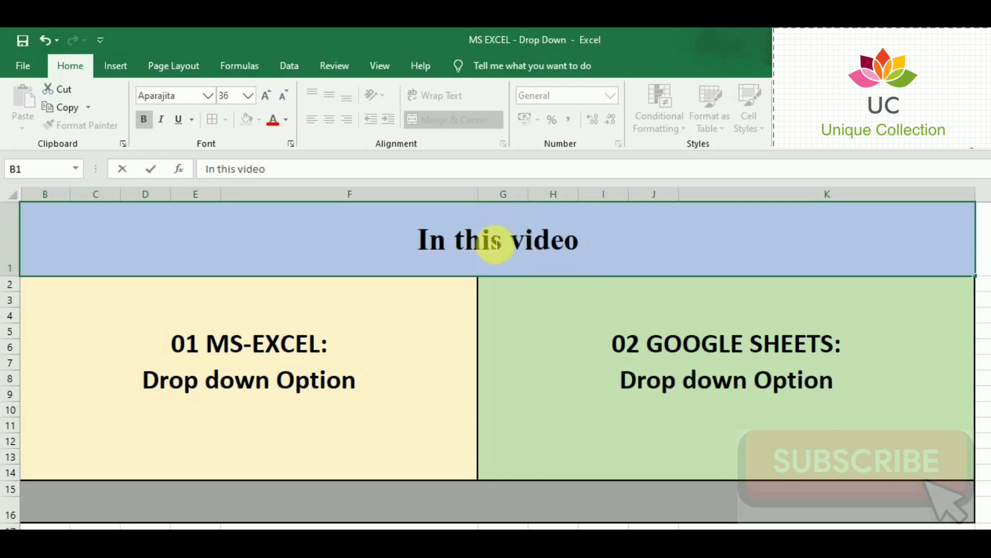
{"action": "type", "text": "we are g"}
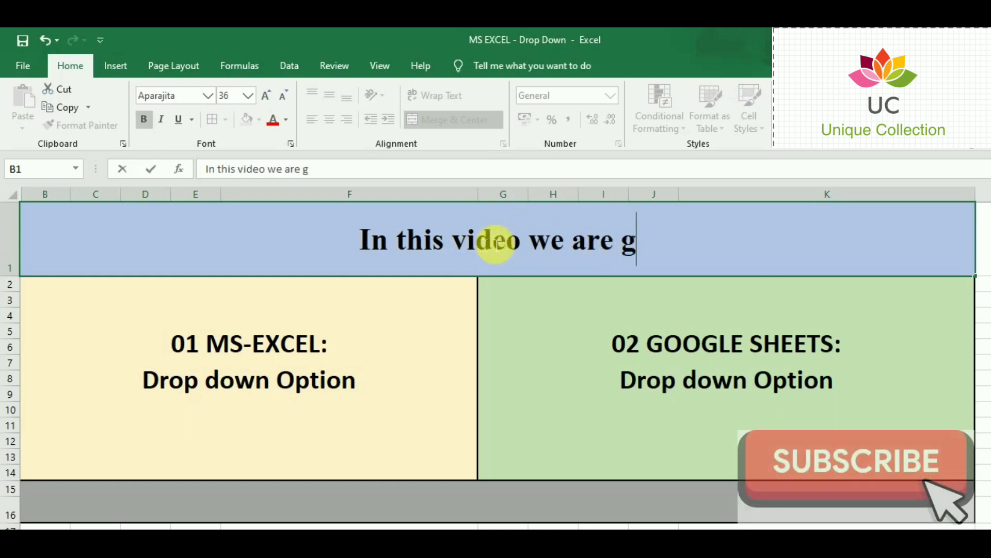
{"action": "type", "text": "oing to st"}
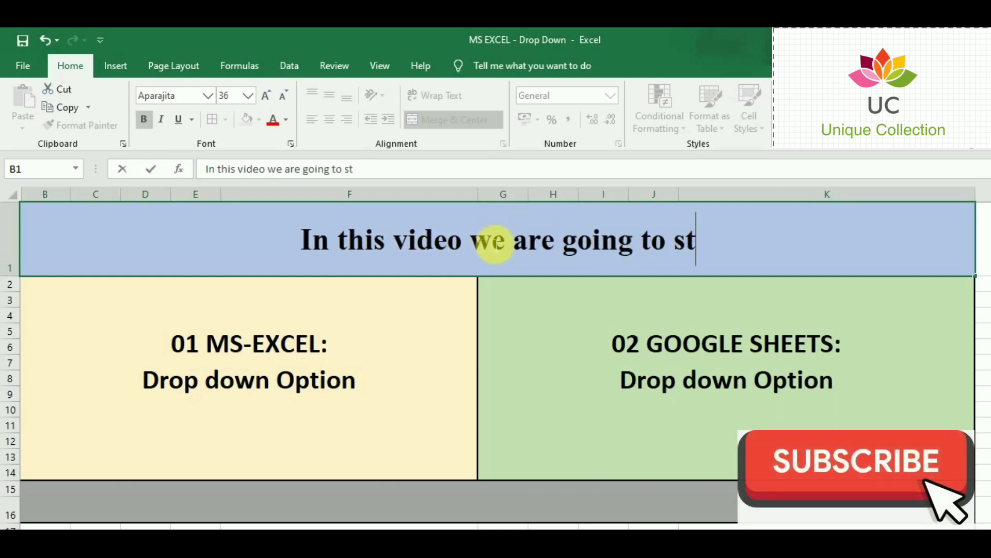
{"action": "type", "text": "udy "}
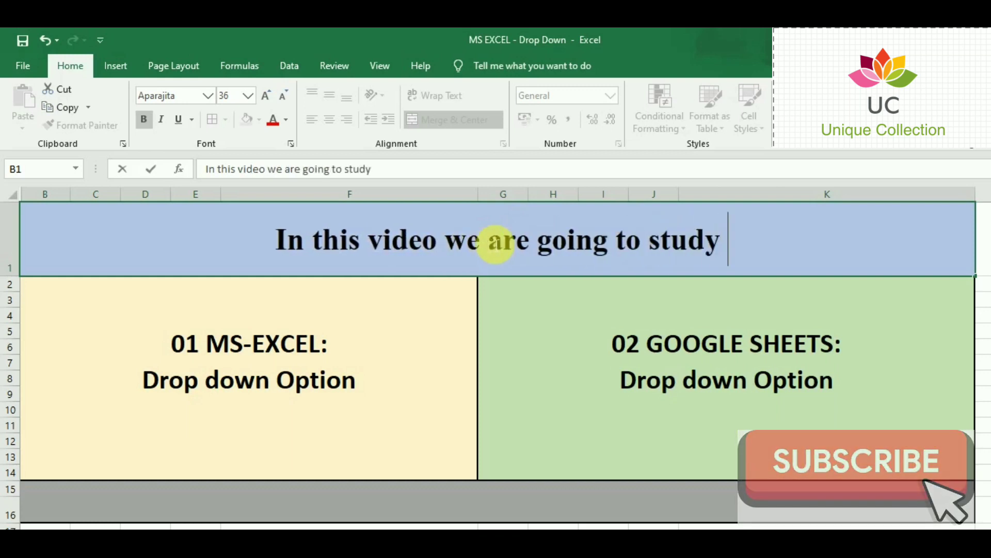
{"action": "type", "text": "D"}
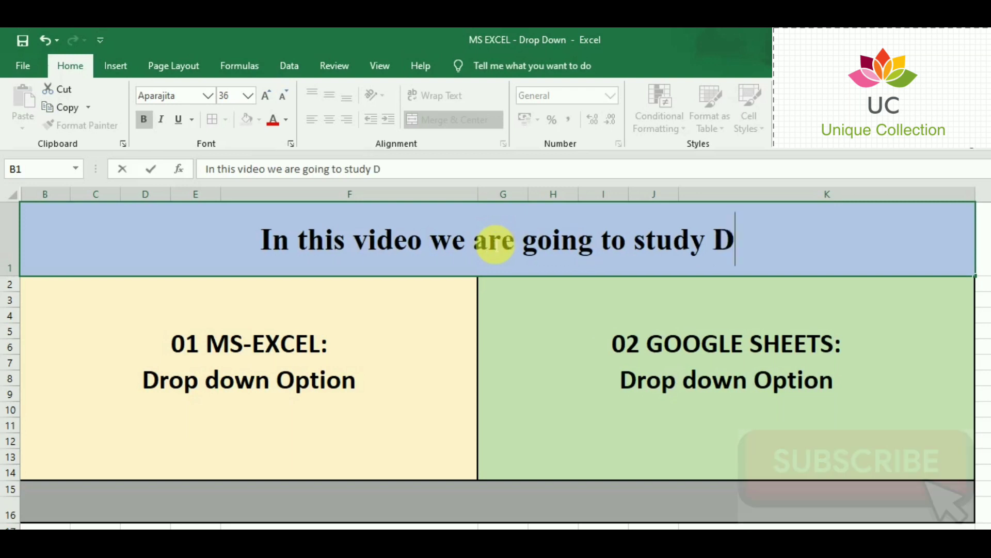
{"action": "type", "text": "ROP D"}
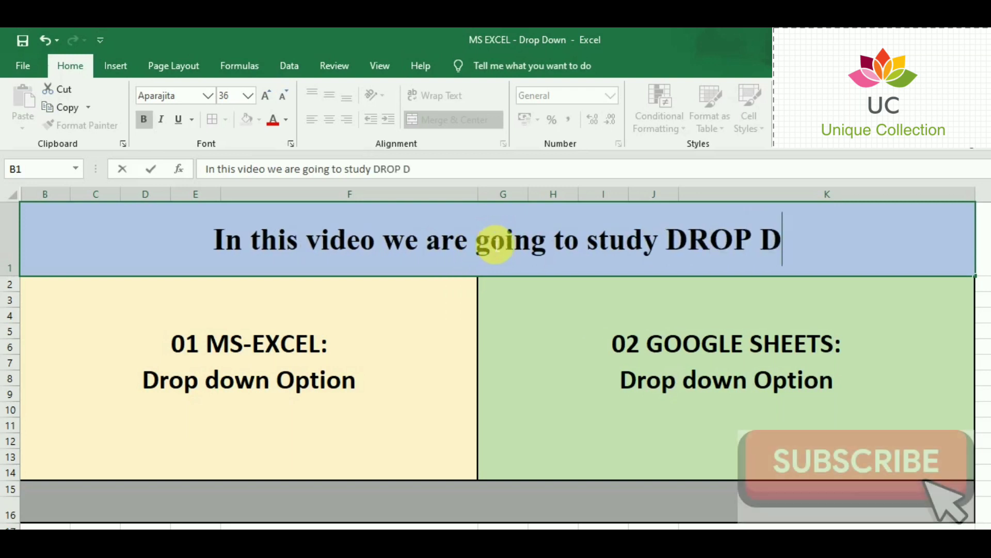
{"action": "type", "text": "OWN o"}
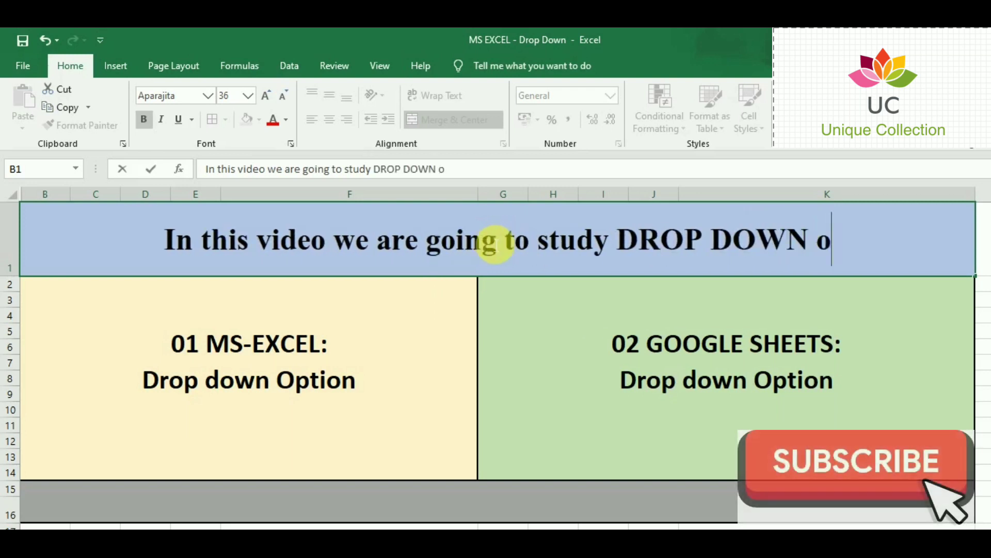
{"action": "type", "text": "ption i"}
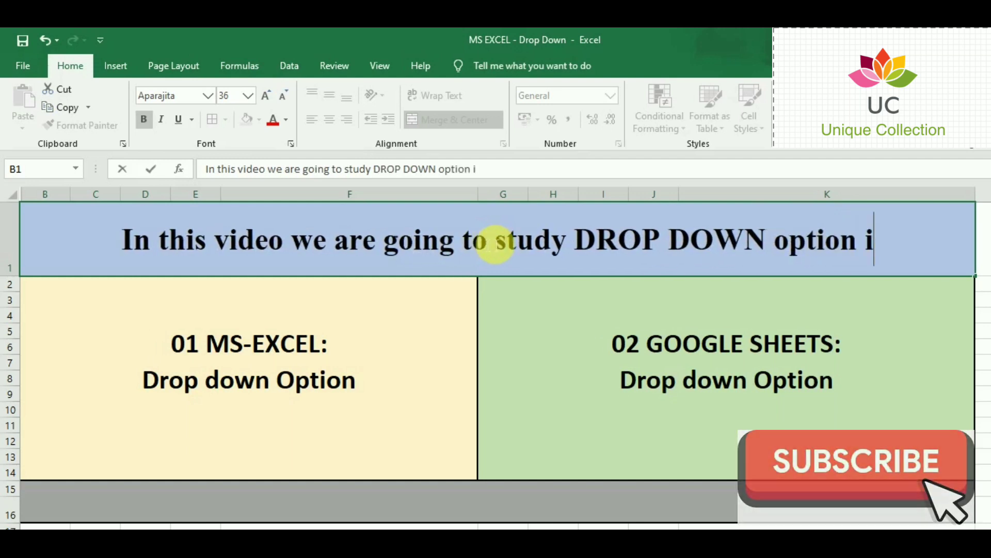
{"action": "type", "text": "n"}
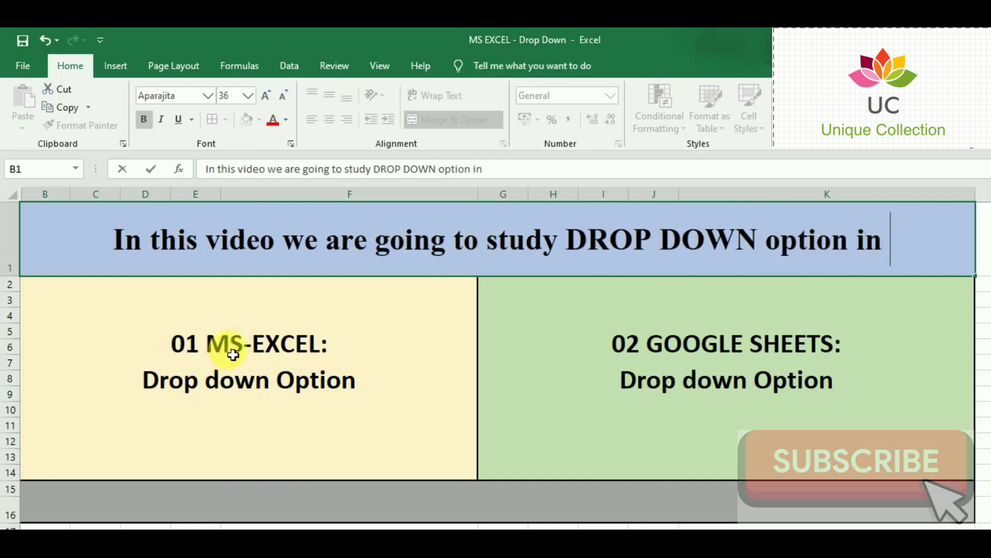
{"action": "left_click", "coordinate": [233, 354]}
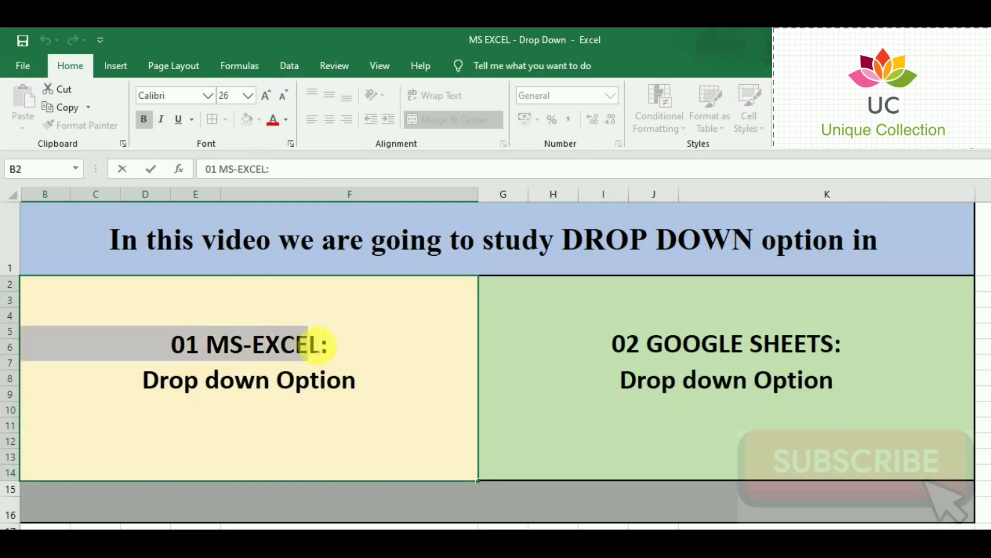
{"action": "left_click_drag", "start_coordinate": [183, 355], "coordinate": [341, 347]}
{"action": "left_click", "coordinate": [624, 358]}
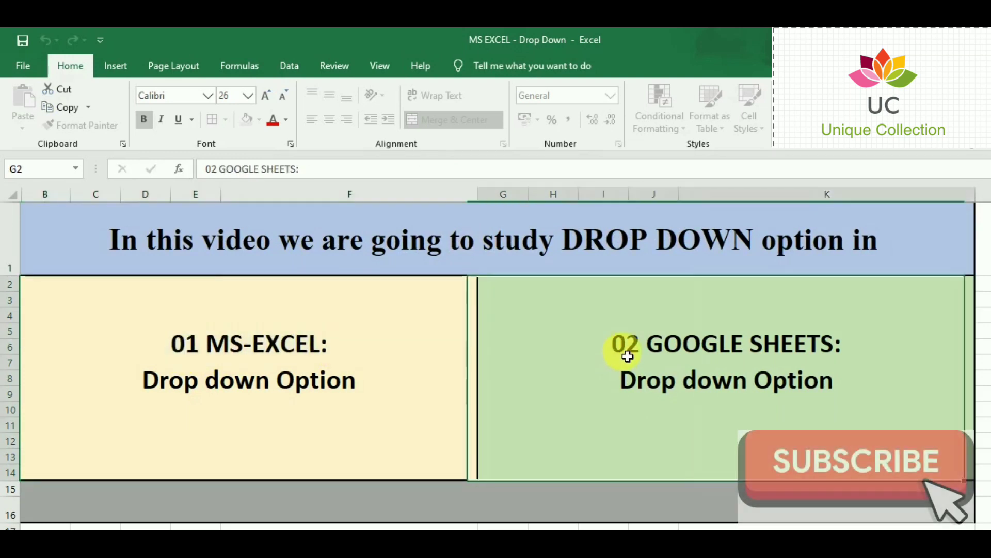
{"action": "double_click", "coordinate": [627, 357]}
{"action": "left_click_drag", "start_coordinate": [624, 356], "coordinate": [843, 352]}
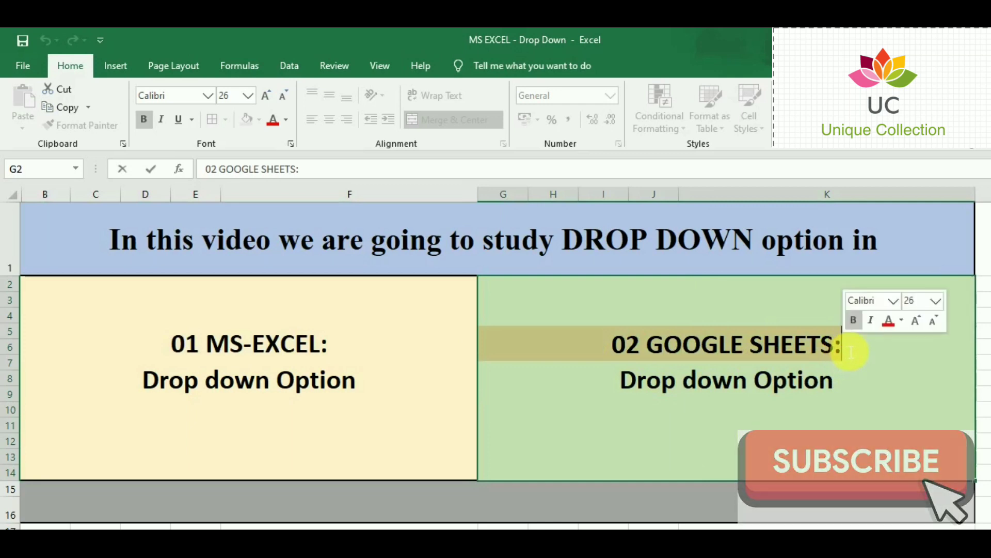
{"action": "left_click", "coordinate": [722, 443]}
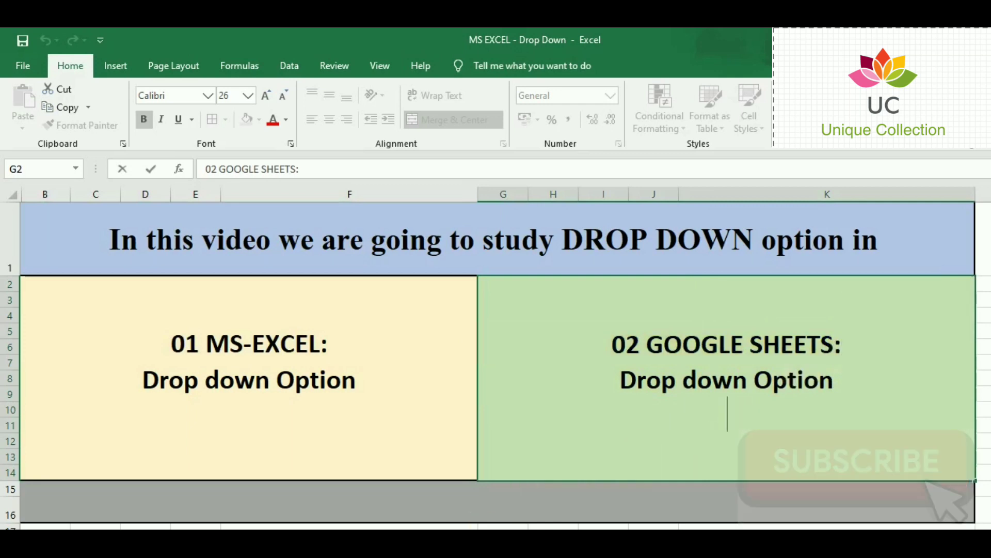
{"action": "left_click", "coordinate": [230, 342]}
{"action": "left_click", "coordinate": [234, 345]}
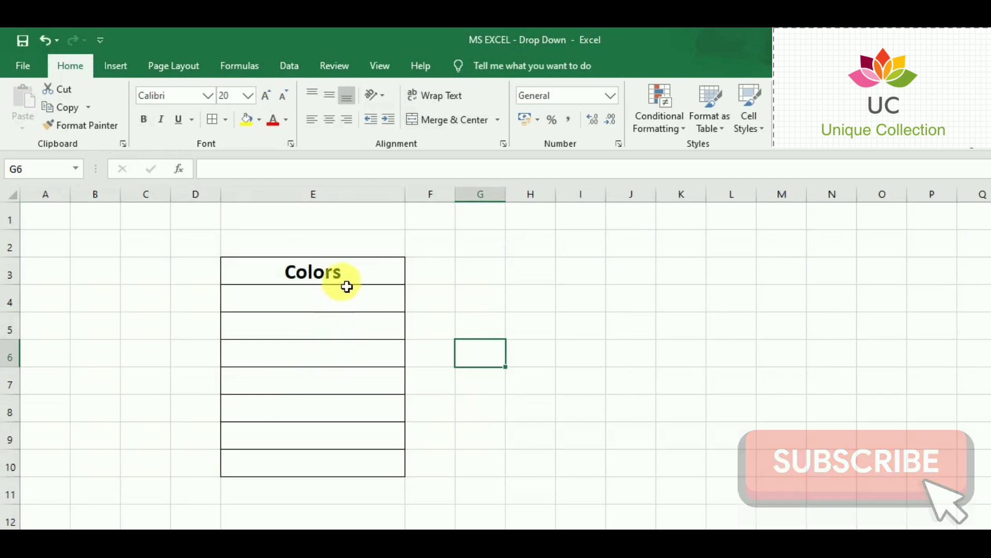
Select the blank cells E4 through E10 under the Colors header
{"action": "left_click", "coordinate": [345, 281]}
{"action": "left_click", "coordinate": [385, 309]}
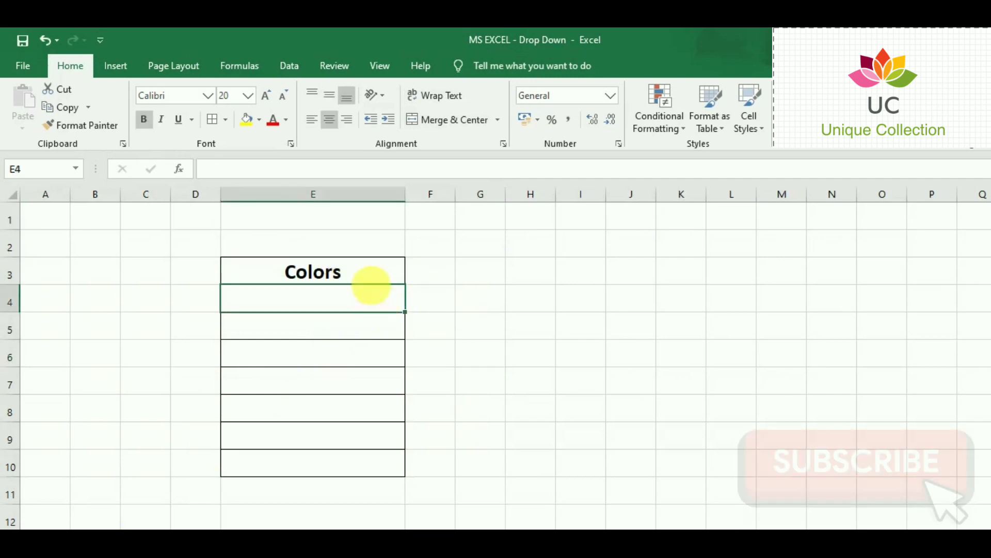
{"action": "left_click", "coordinate": [376, 278]}
{"action": "left_click", "coordinate": [362, 305]}
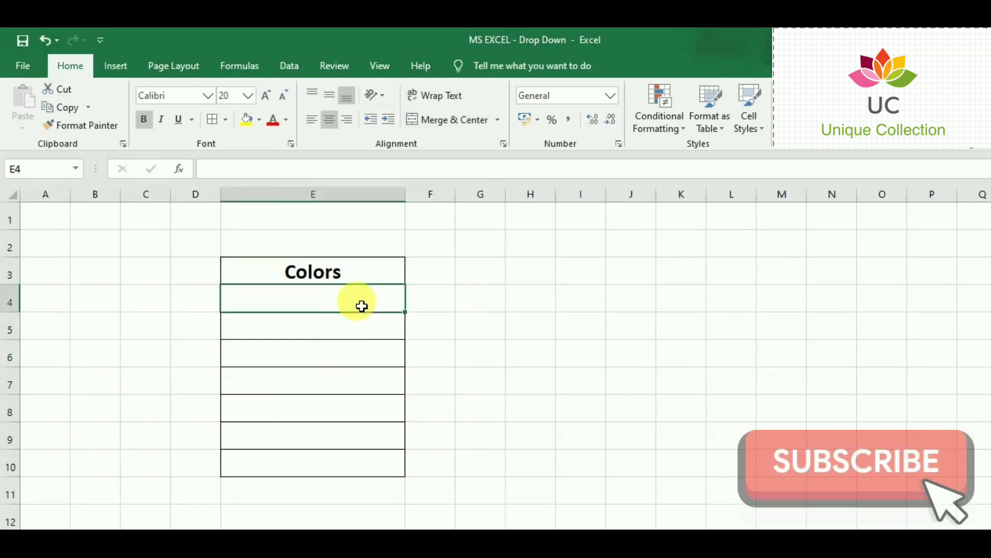
{"action": "key", "text": "shift+Down"}
{"action": "key", "text": "shift+Down"}
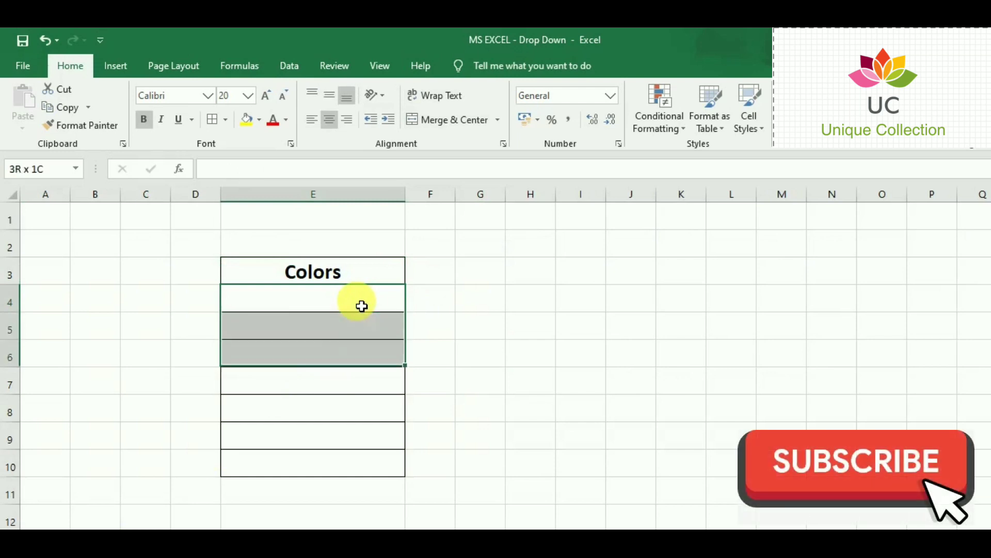
{"action": "key", "text": "shift+Down"}
{"action": "key", "text": "shift+Down"}
{"action": "key", "text": "shift+Down"}
{"action": "key", "text": "shift+Down"}
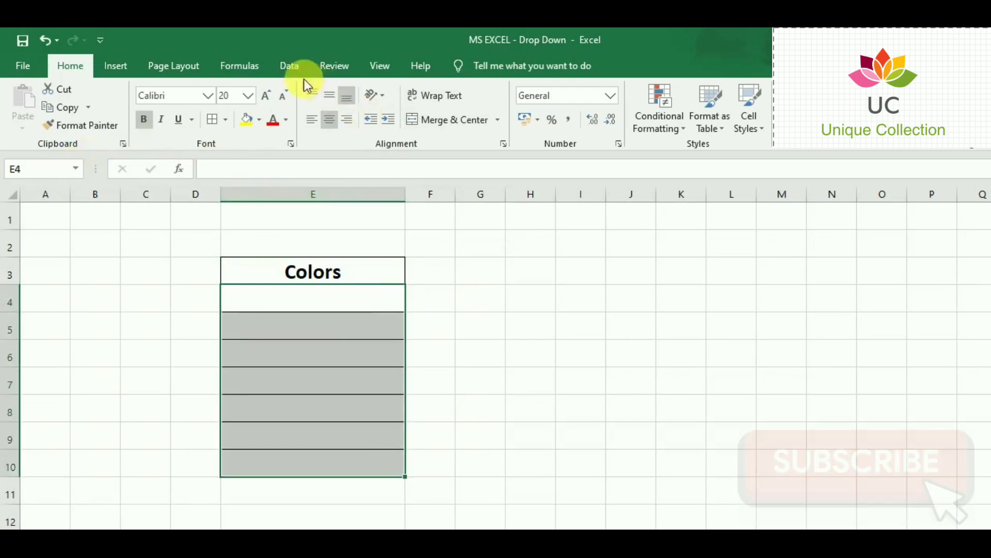
Create a List validation rule with source 'Red, Blue, Yellow' for E4:E10
{"action": "left_click", "coordinate": [290, 73]}
{"action": "left_click", "coordinate": [619, 127]}
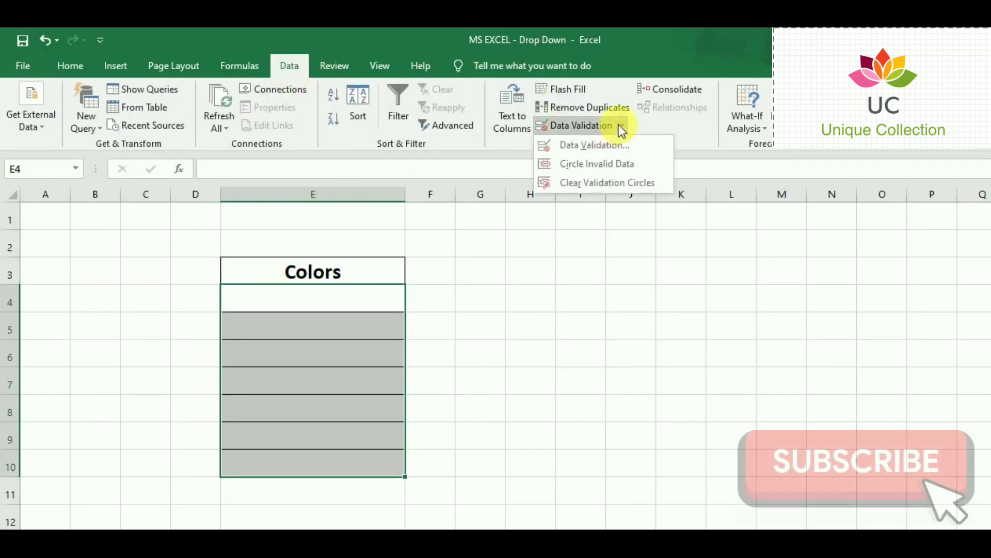
{"action": "left_click", "coordinate": [605, 145]}
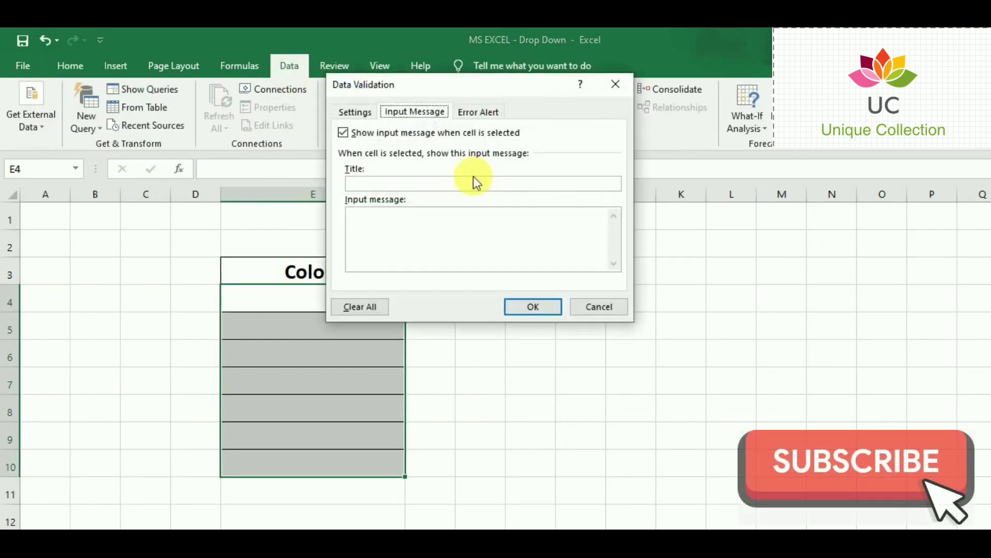
{"action": "left_click", "coordinate": [361, 112]}
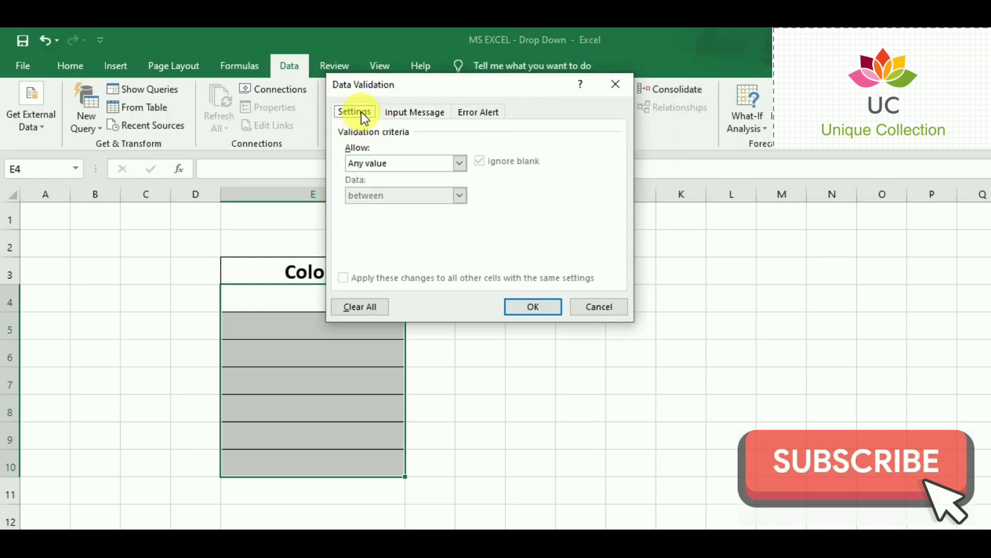
{"action": "left_click", "coordinate": [423, 163]}
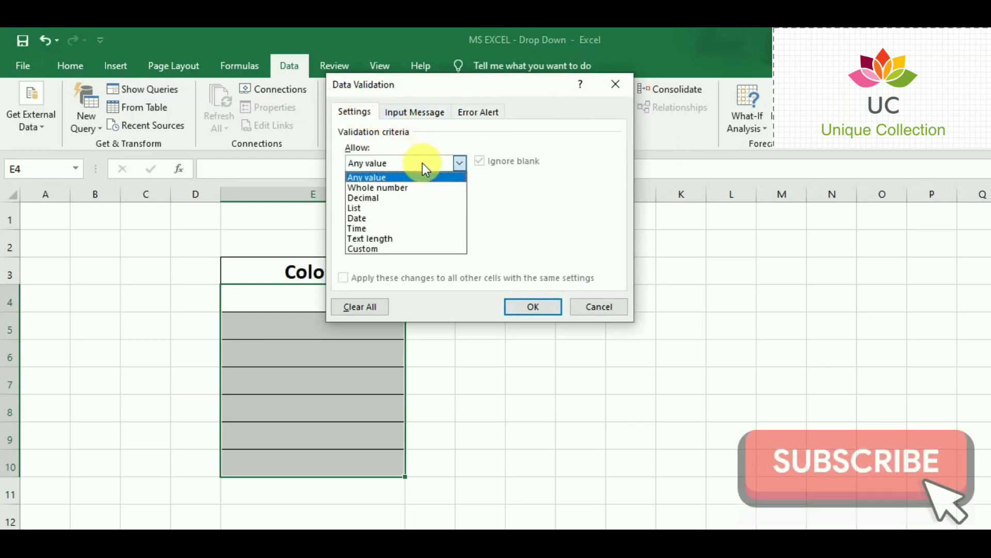
{"action": "left_click", "coordinate": [391, 208]}
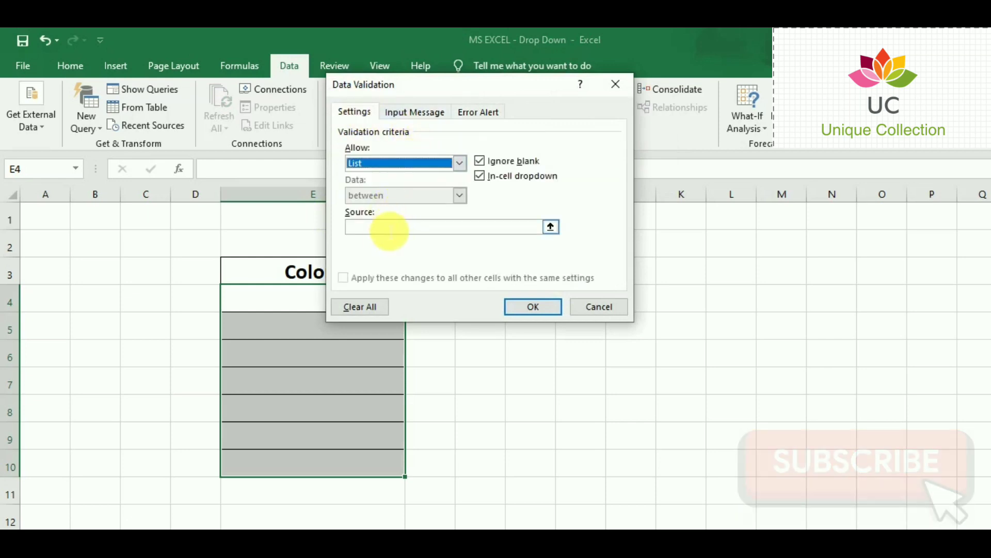
{"action": "left_click", "coordinate": [391, 227]}
{"action": "type", "text": "Red, Blue, Yellow"}
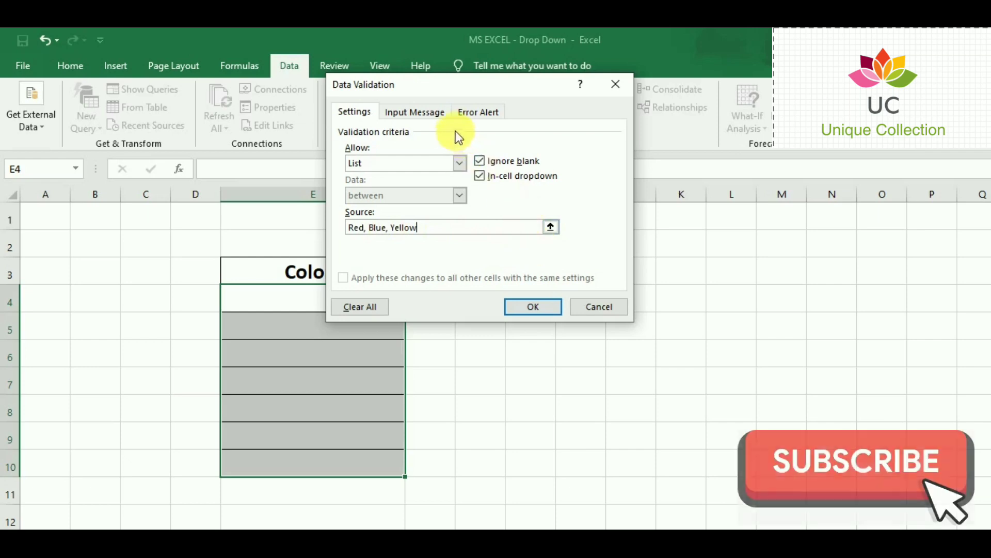
Check the Input Message and Error Alert tabs, then return to Settings
{"action": "left_click", "coordinate": [434, 112]}
{"action": "left_click", "coordinate": [482, 109]}
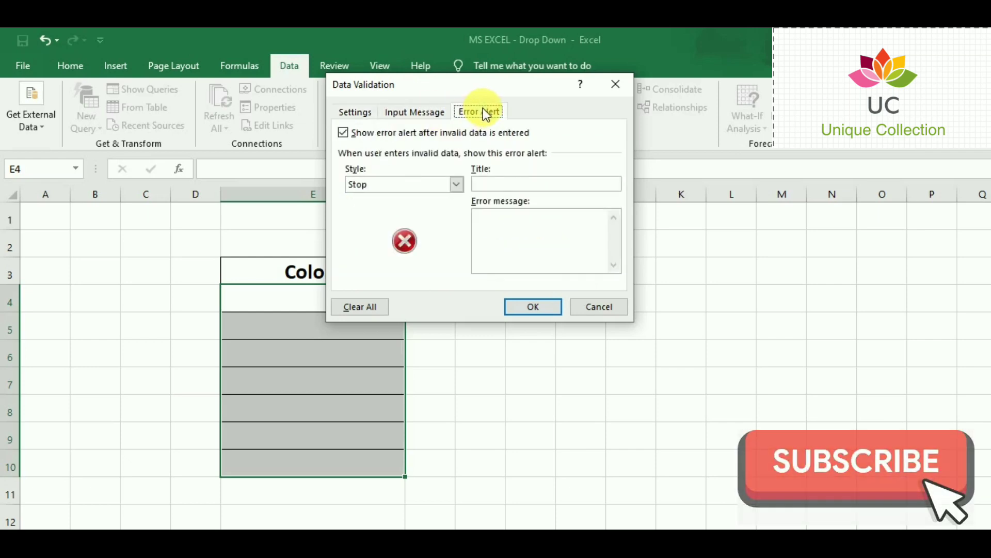
{"action": "left_click", "coordinate": [350, 117]}
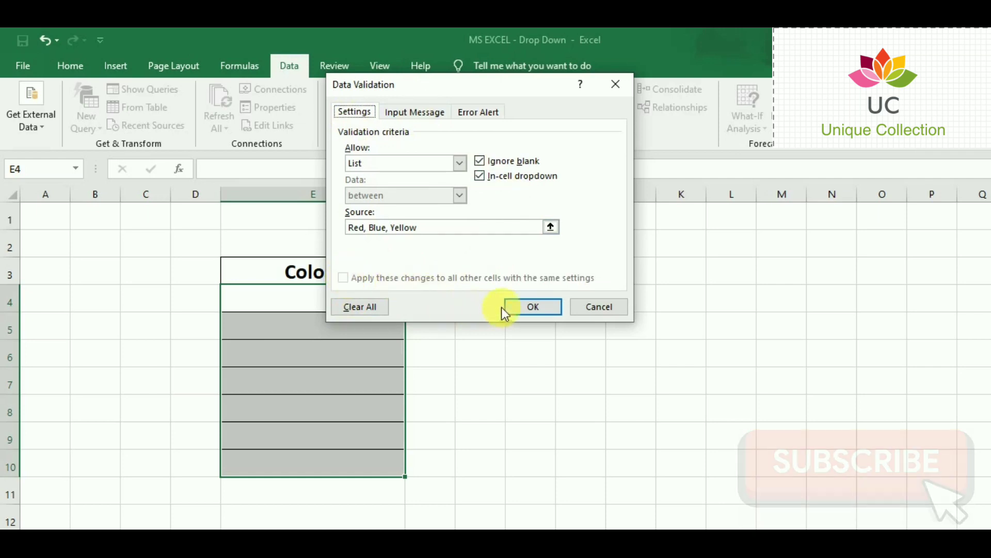
Apply the list rule and confirm that E4 through E10 each have a drop-down
{"action": "left_click", "coordinate": [522, 303]}
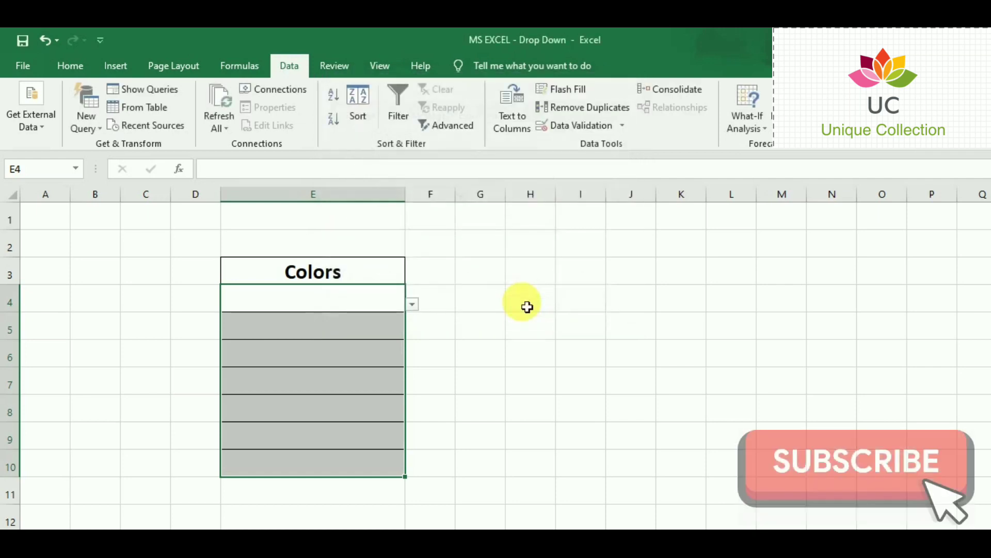
{"action": "left_click", "coordinate": [503, 380]}
{"action": "left_click", "coordinate": [386, 310]}
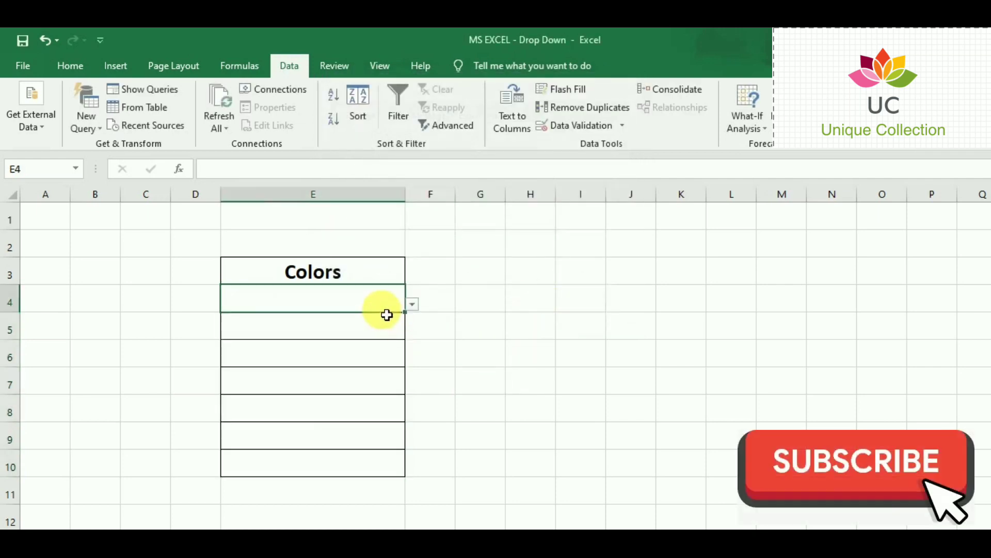
{"action": "left_click", "coordinate": [388, 334]}
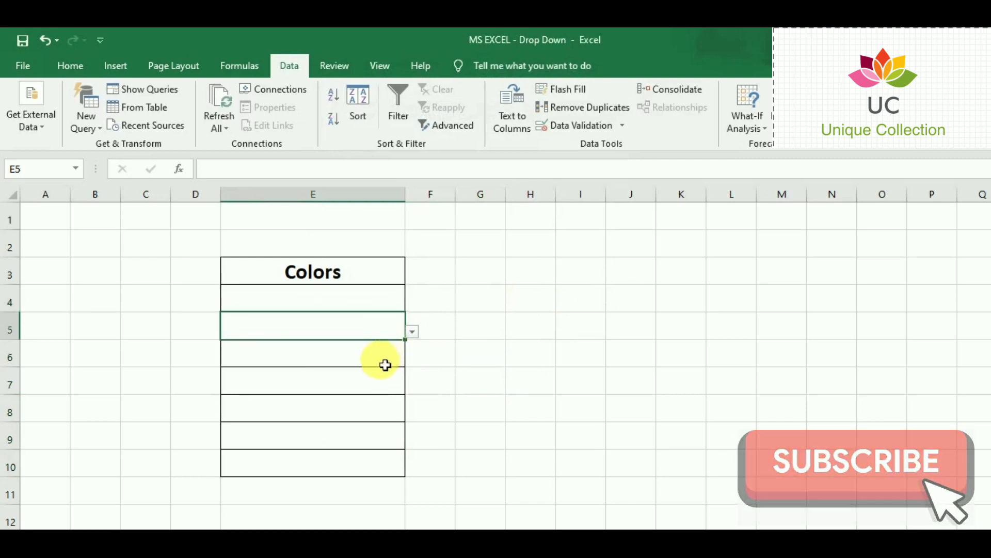
{"action": "left_click", "coordinate": [385, 364]}
{"action": "left_click", "coordinate": [381, 392]}
{"action": "left_click", "coordinate": [381, 413]}
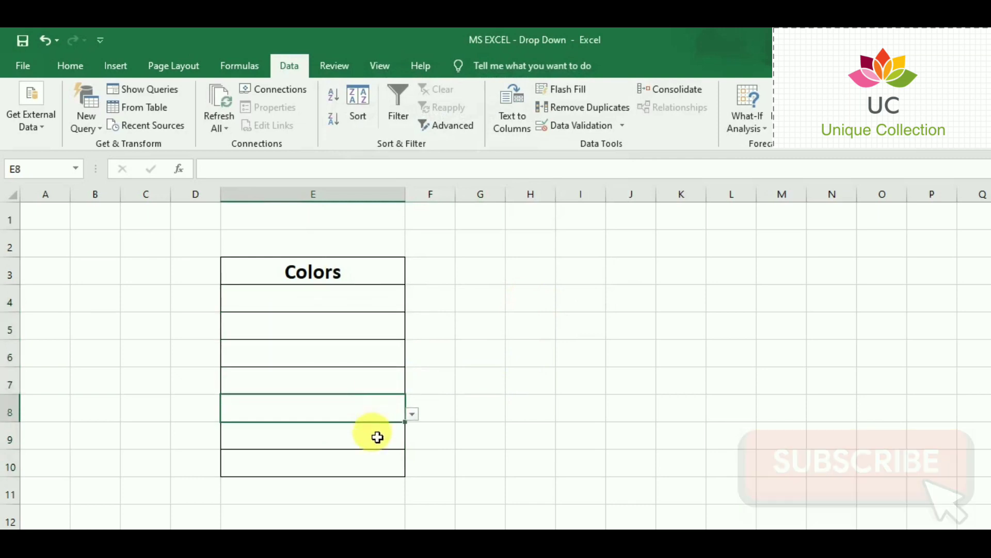
{"action": "left_click", "coordinate": [377, 438]}
{"action": "left_click", "coordinate": [376, 472]}
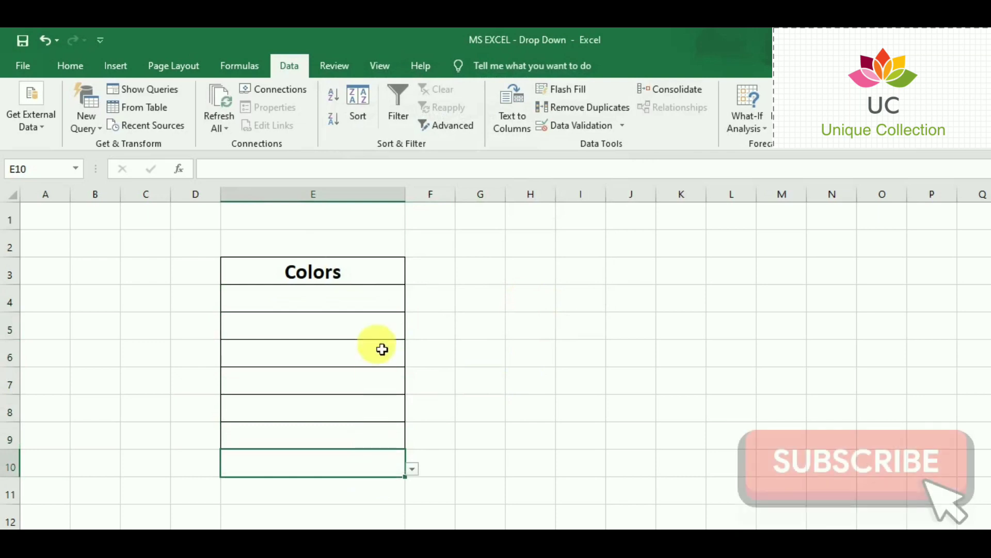
Pick Red for E4, Blue for E5 and Yellow for E6 from their drop-downs
{"action": "left_click", "coordinate": [372, 297]}
{"action": "left_click", "coordinate": [412, 304]}
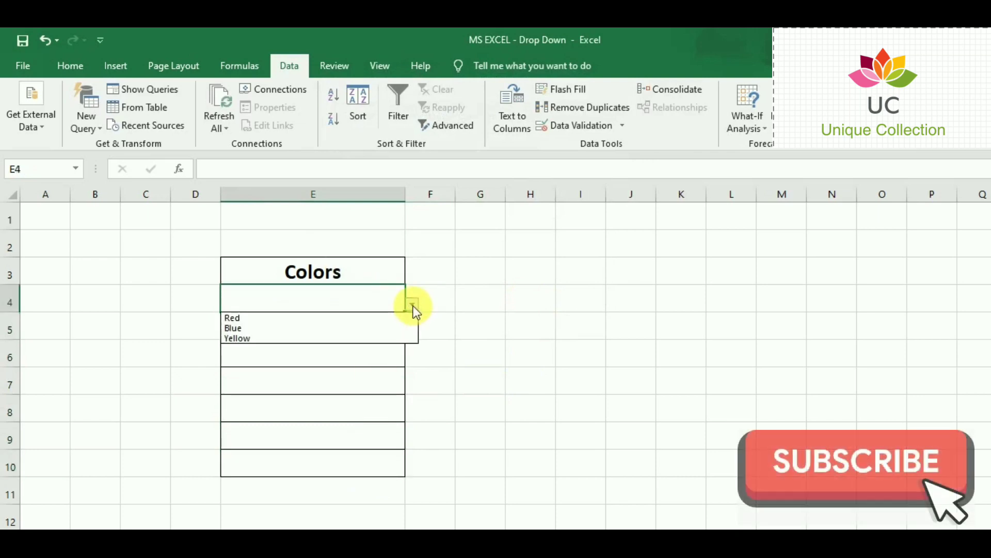
{"action": "left_click", "coordinate": [293, 318]}
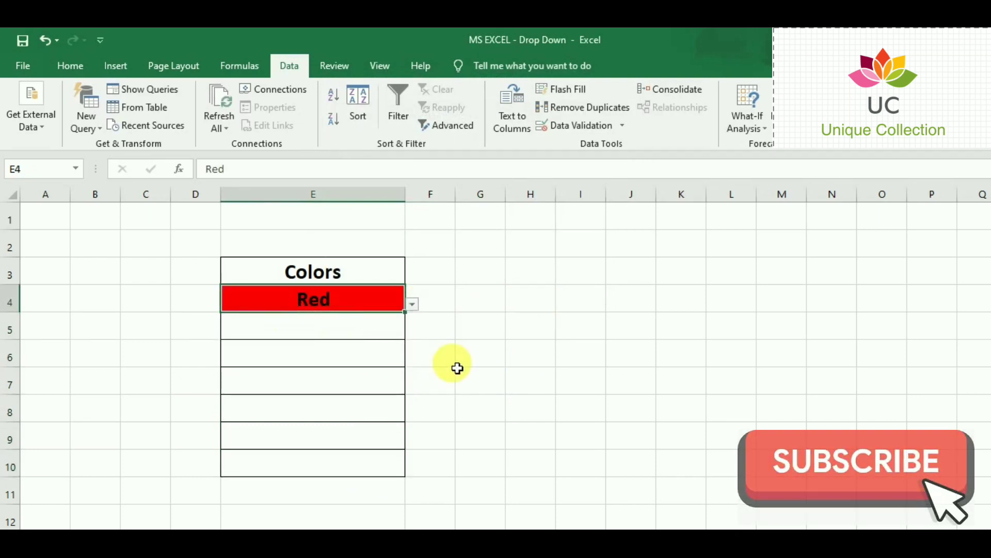
{"action": "left_click", "coordinate": [439, 357]}
{"action": "left_click", "coordinate": [387, 327]}
{"action": "left_click", "coordinate": [413, 334]}
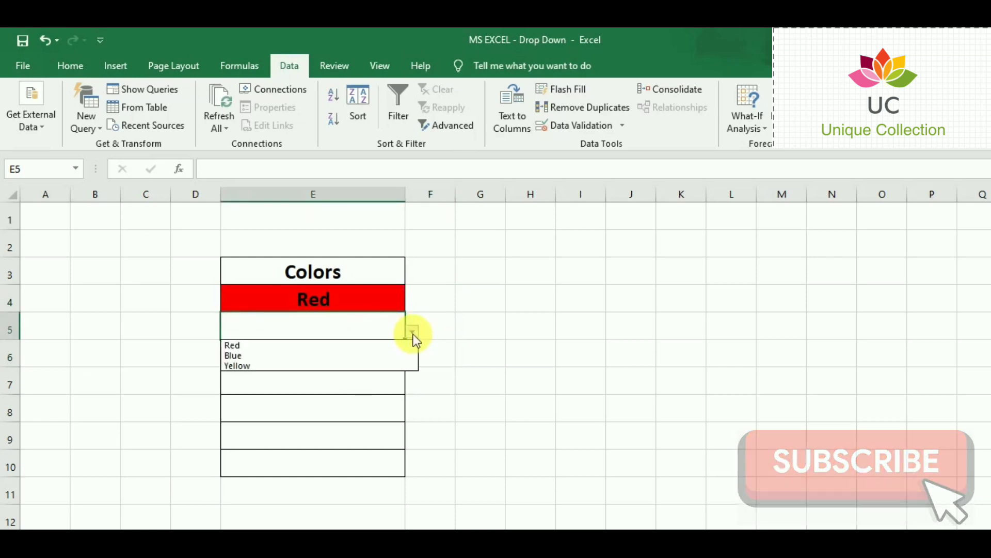
{"action": "left_click", "coordinate": [336, 356]}
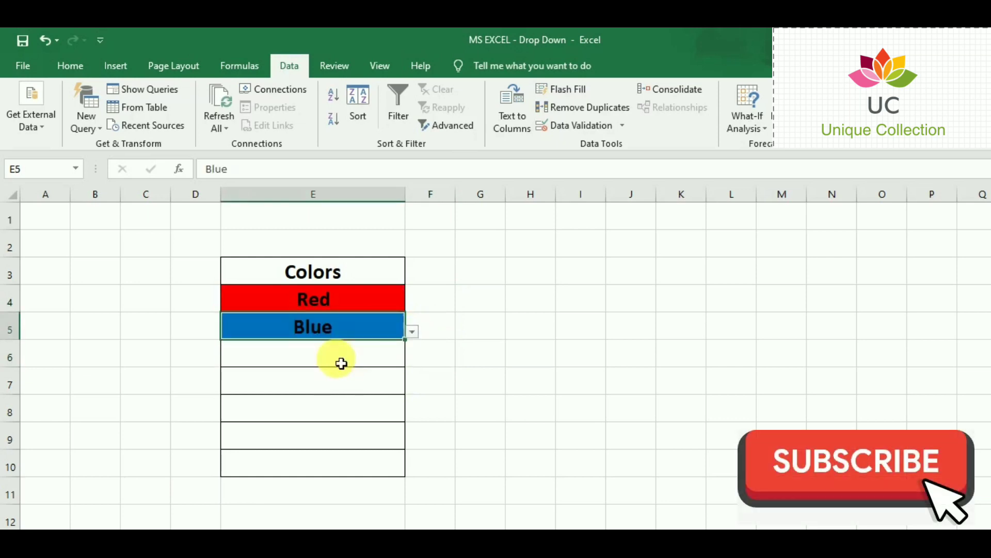
{"action": "left_click", "coordinate": [385, 360]}
{"action": "left_click", "coordinate": [413, 359]}
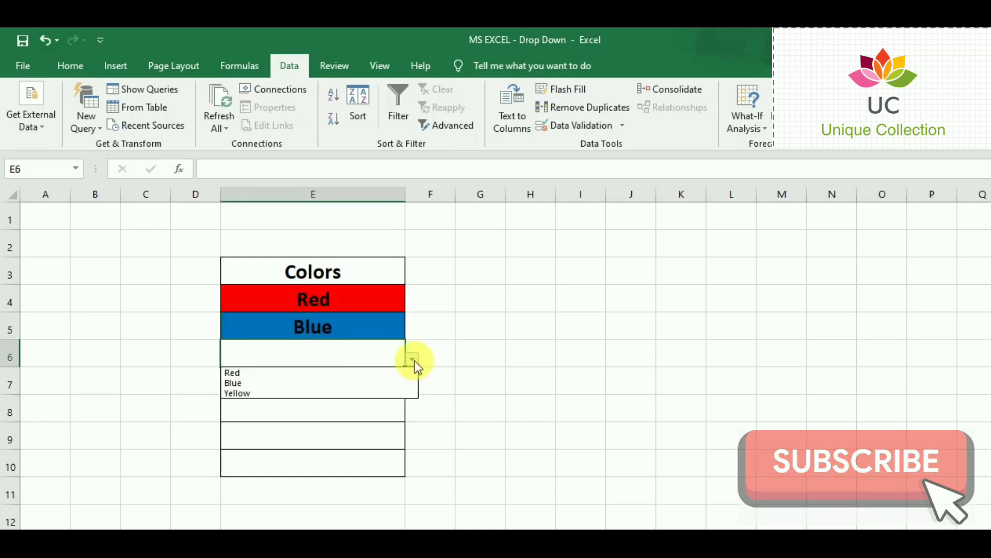
{"action": "left_click", "coordinate": [313, 394]}
Pick Yellow for E7, Blue for E8 and Red for E9 from their drop-downs
{"action": "left_click", "coordinate": [346, 390]}
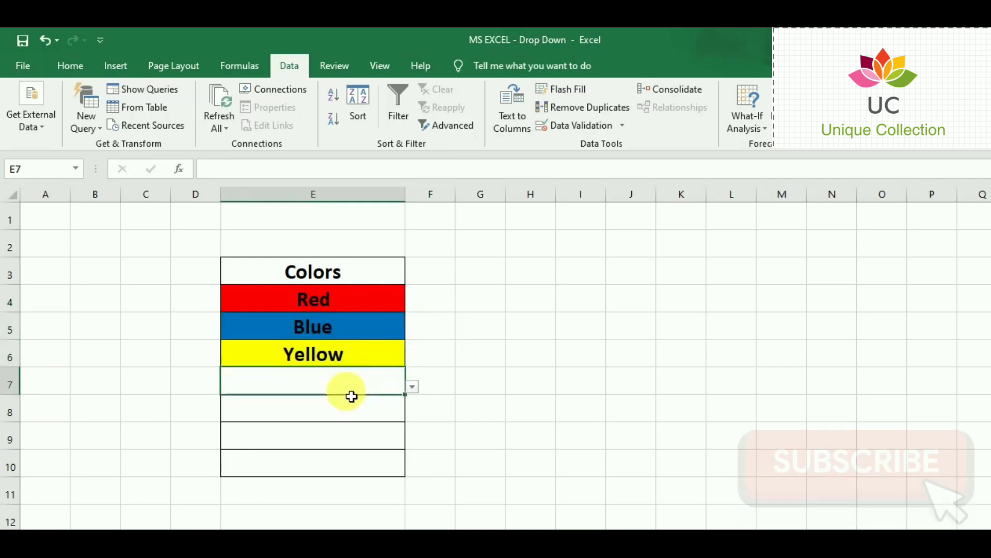
{"action": "left_click", "coordinate": [413, 387]}
{"action": "left_click", "coordinate": [332, 421]}
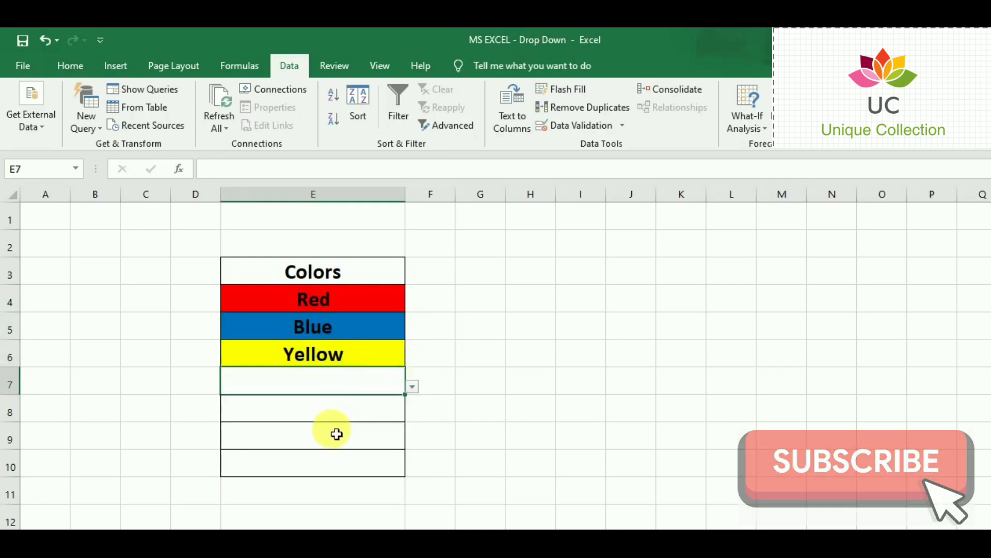
{"action": "left_click", "coordinate": [412, 387]}
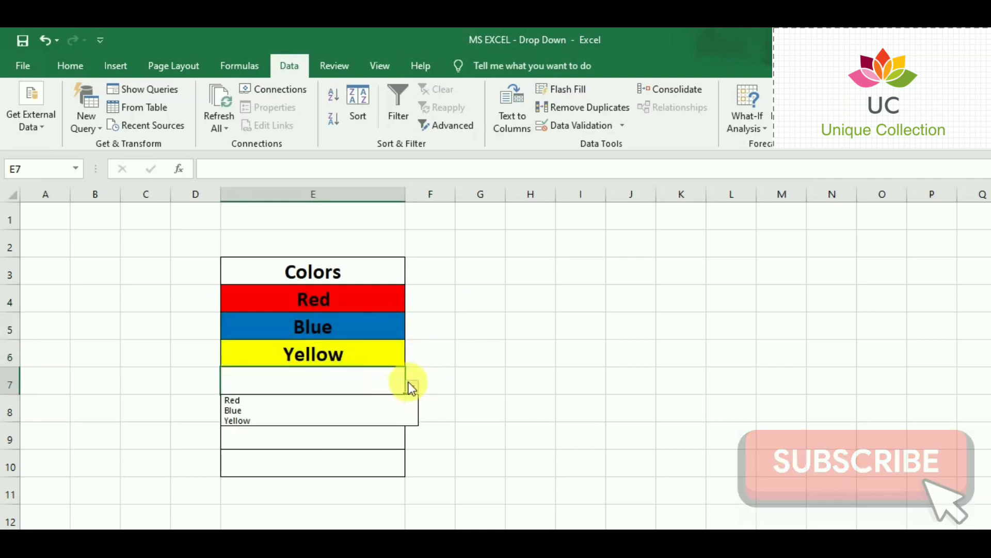
{"action": "left_click", "coordinate": [314, 420]}
{"action": "left_click", "coordinate": [395, 418]}
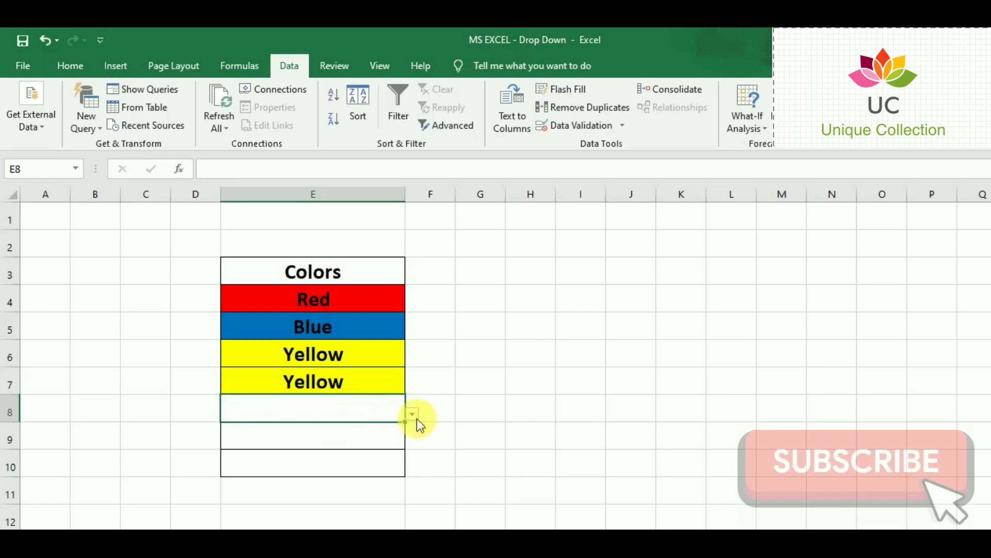
{"action": "left_click", "coordinate": [413, 414]}
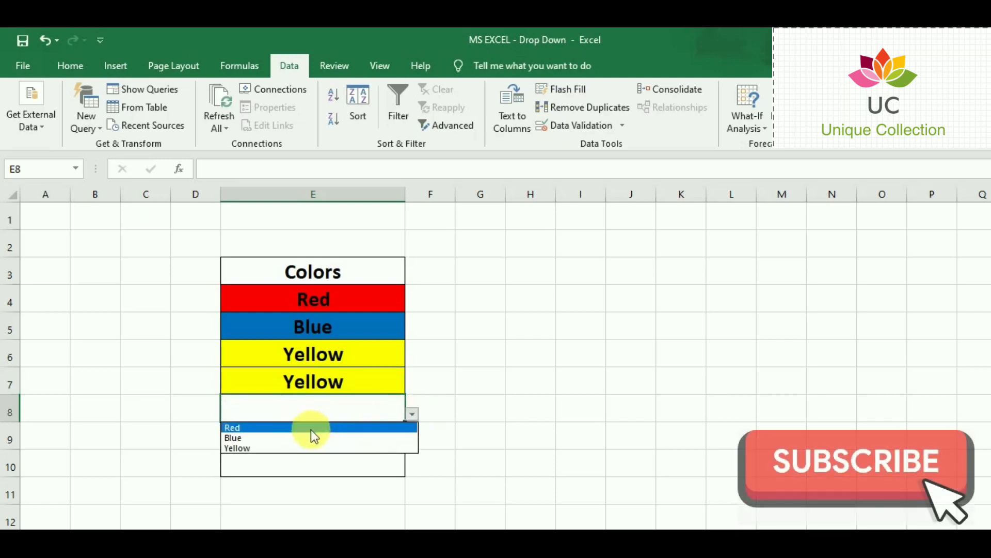
{"action": "left_click", "coordinate": [305, 443]}
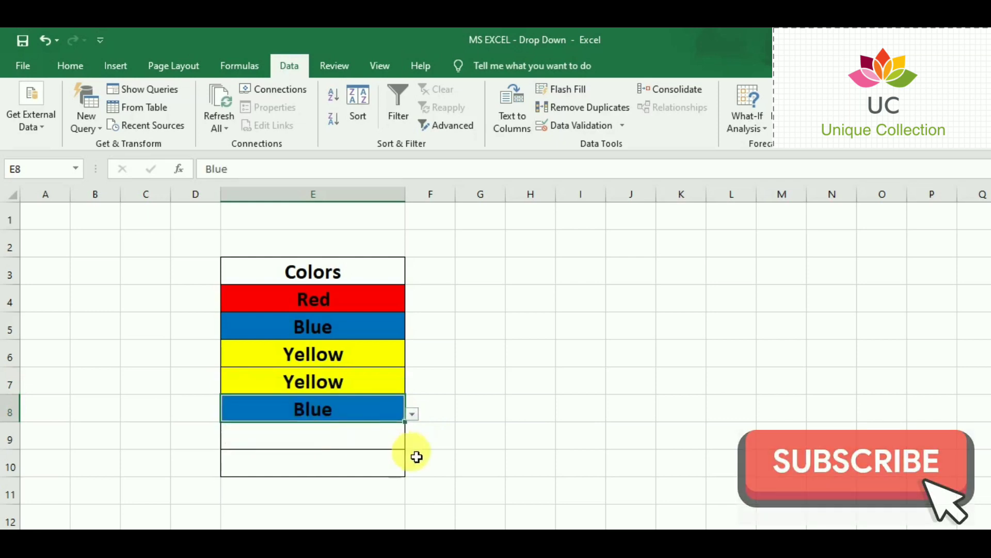
{"action": "left_click", "coordinate": [372, 445]}
{"action": "left_click", "coordinate": [413, 442]}
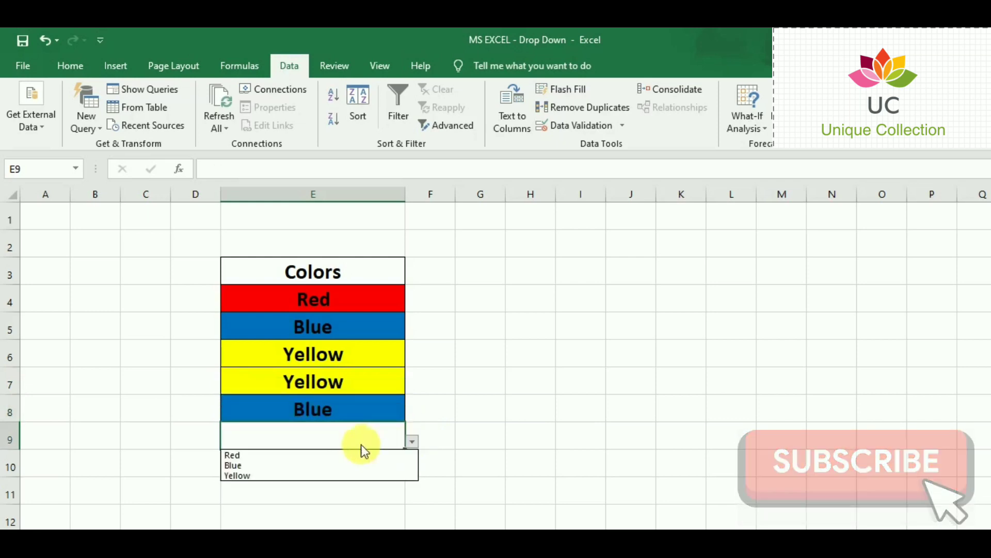
{"action": "left_click", "coordinate": [328, 453]}
{"action": "left_click", "coordinate": [522, 407]}
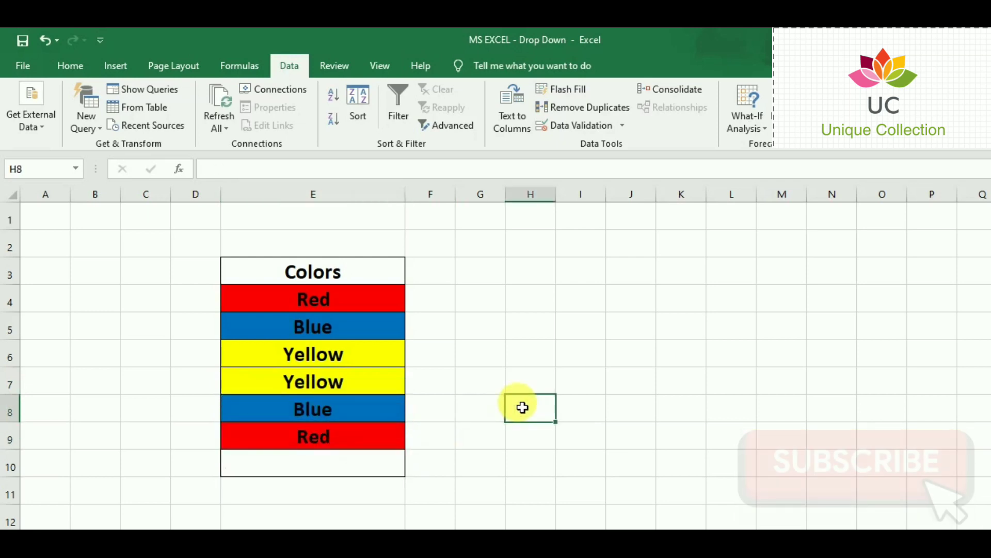
Review E4's Red, Blue, Yellow list rule in Data Validation, then close the dialog
{"action": "left_click", "coordinate": [367, 300]}
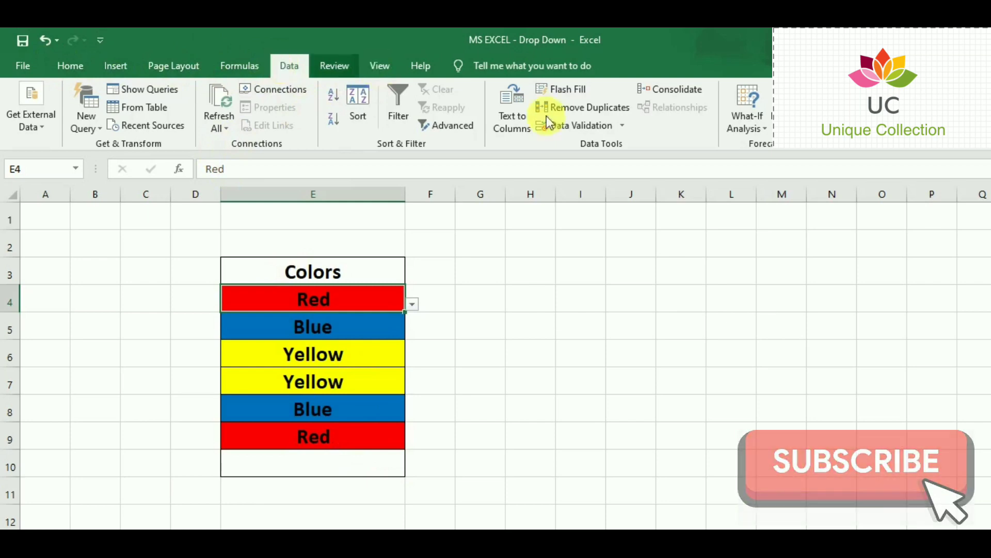
{"action": "left_click", "coordinate": [623, 125]}
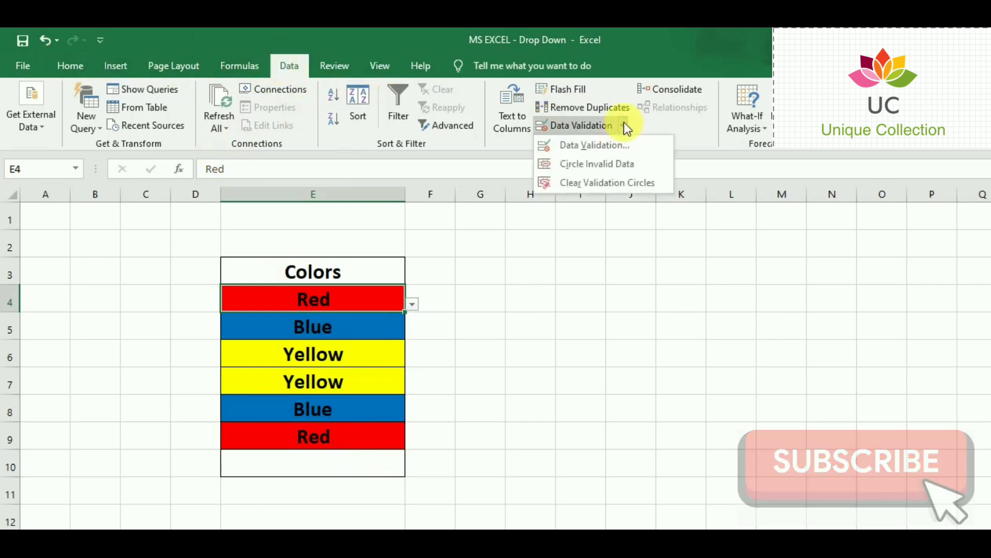
{"action": "left_click", "coordinate": [592, 145]}
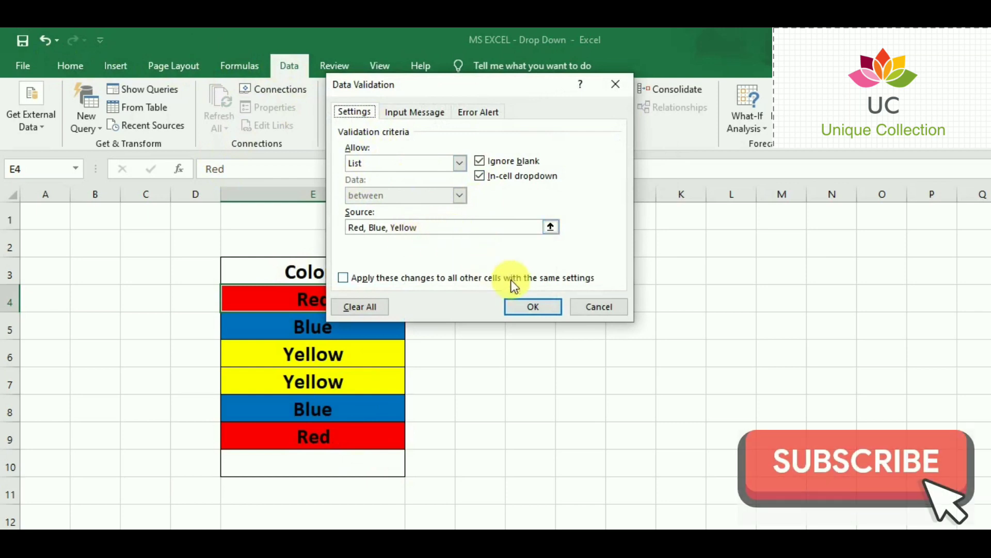
{"action": "left_click", "coordinate": [538, 307]}
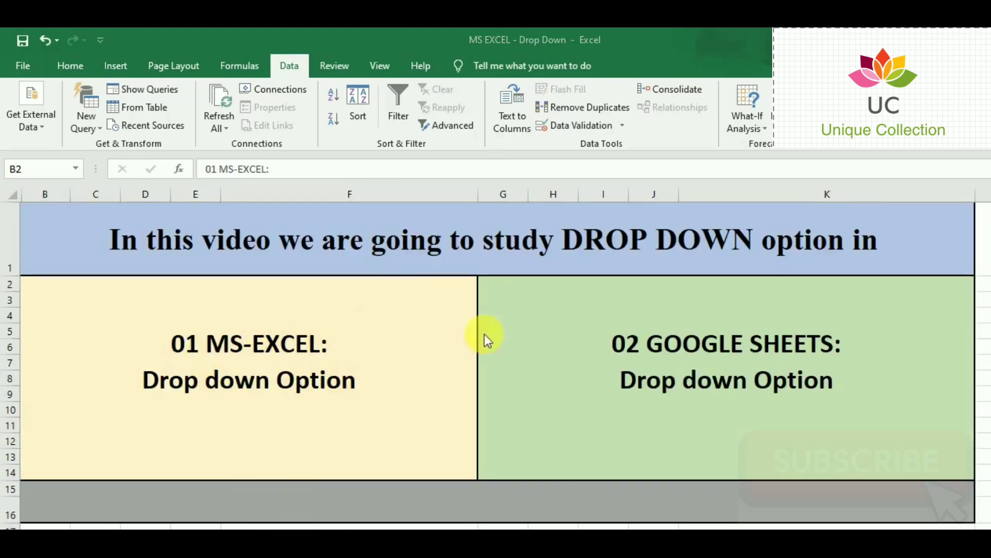
Select the blank cells D4 to D8 under the Colors heading in the Drop Down sheet
{"action": "left_click", "coordinate": [674, 369]}
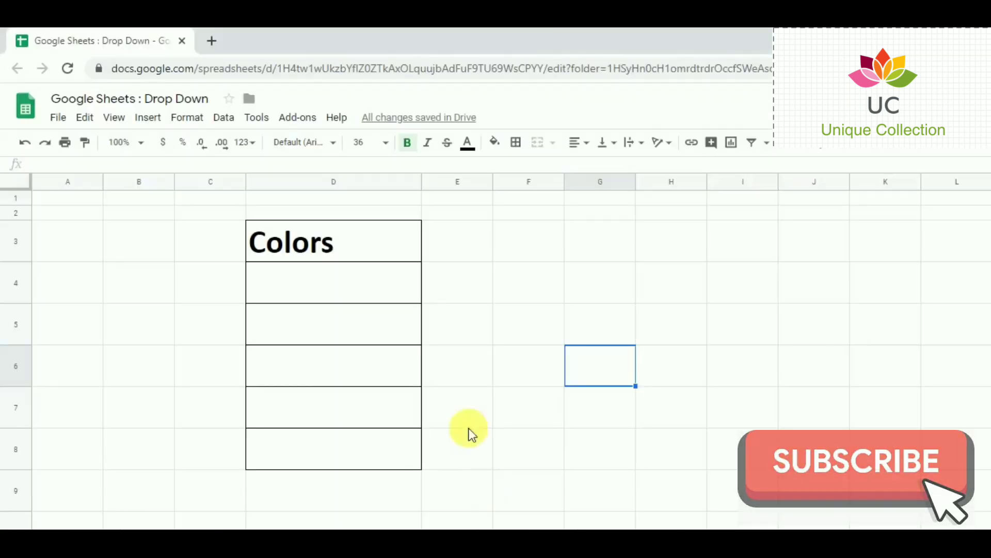
{"action": "left_click", "coordinate": [382, 237]}
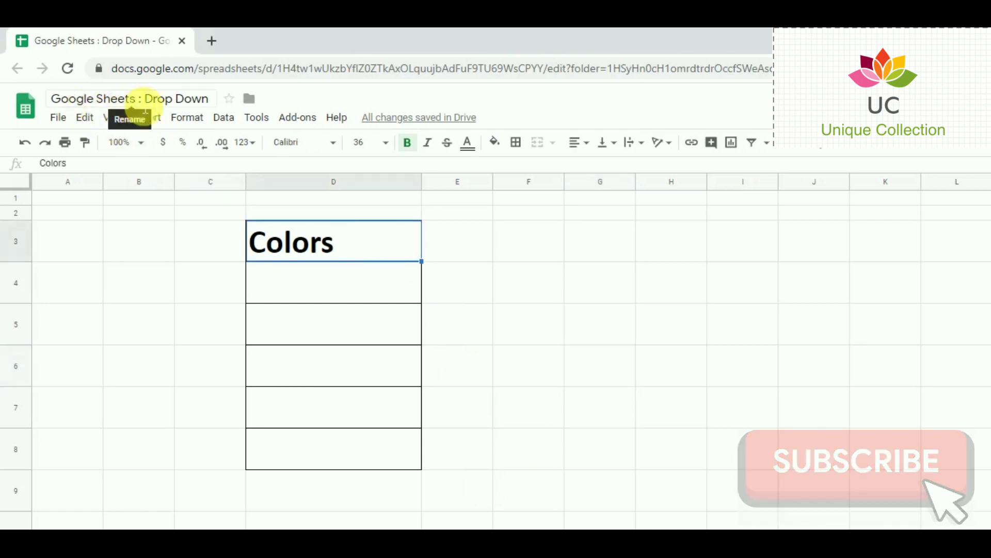
{"action": "left_click", "coordinate": [286, 276]}
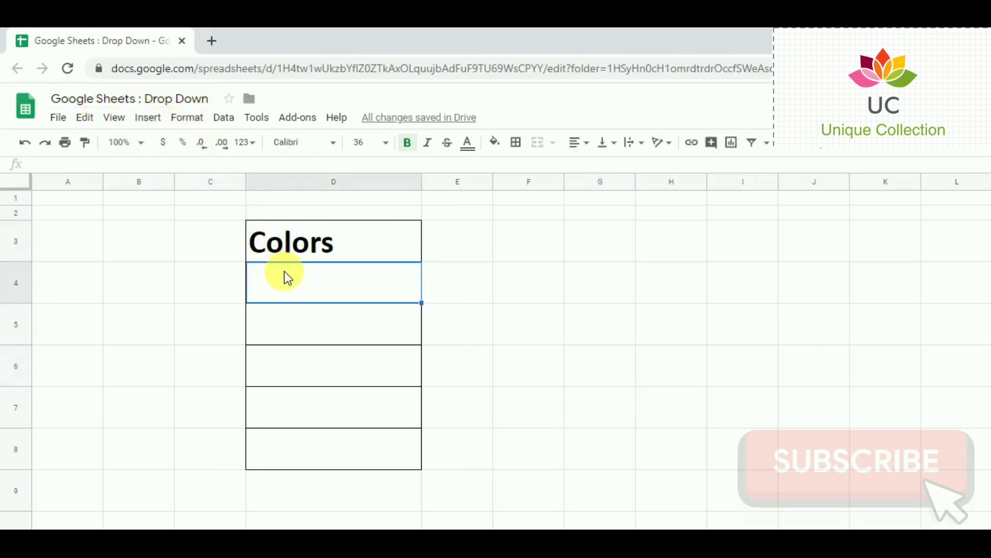
{"action": "left_click", "coordinate": [466, 300]}
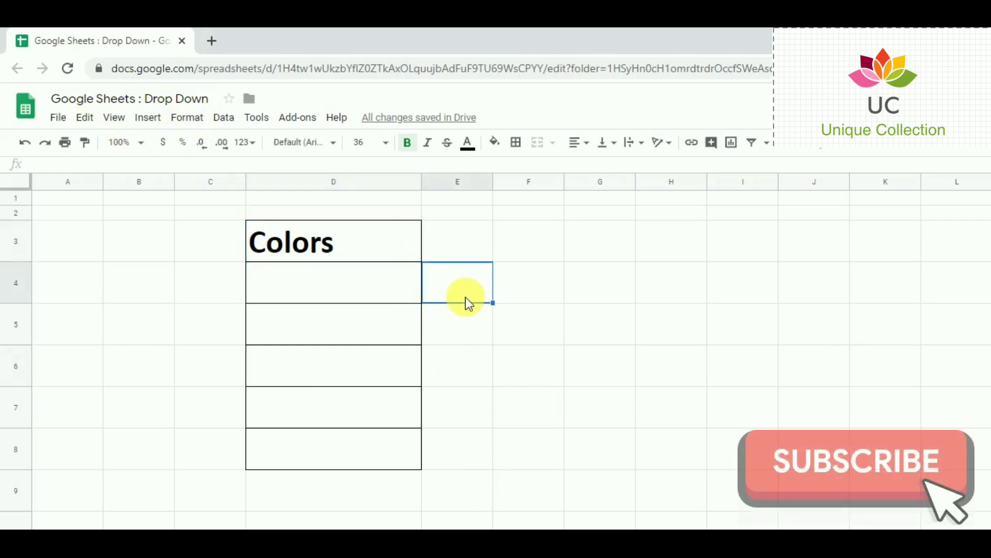
{"action": "left_click", "coordinate": [392, 291]}
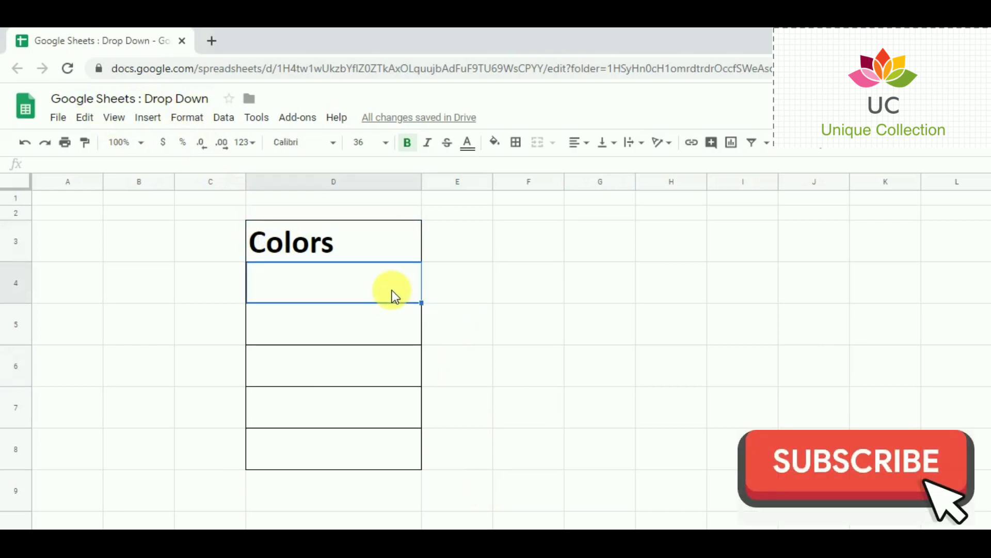
{"action": "key", "text": "shift+Down"}
{"action": "key", "text": "shift+Down"}
{"action": "key", "text": "shift+Down"}
{"action": "key", "text": "shift+Down"}
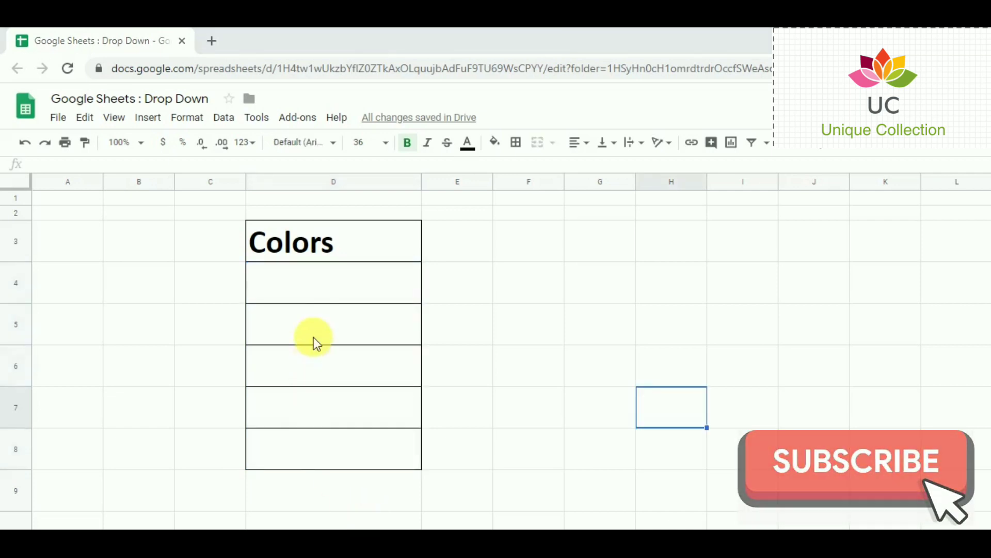
{"action": "left_click", "coordinate": [308, 293]}
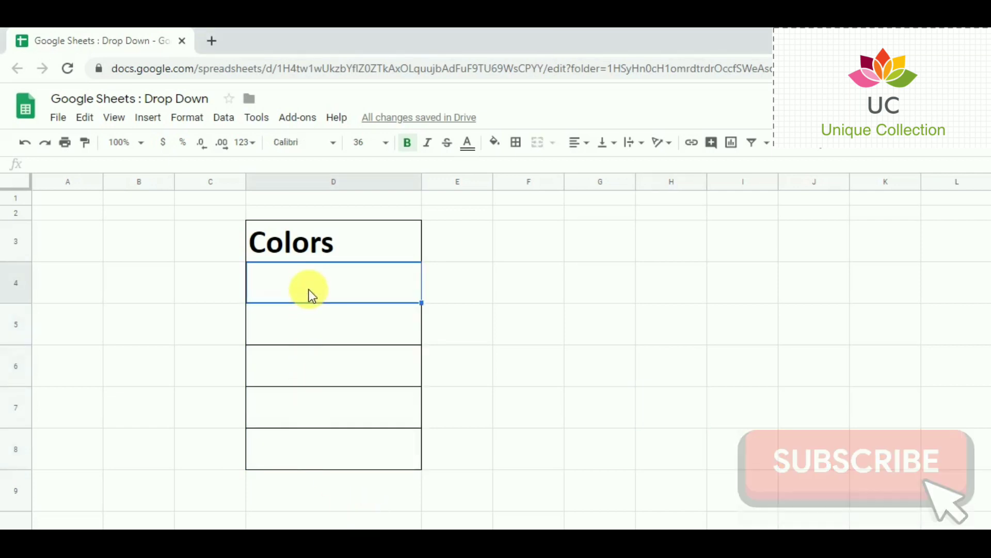
{"action": "key", "text": "shift+Down"}
{"action": "key", "text": "shift+Down"}
{"action": "key", "text": "shift+Down"}
{"action": "key", "text": "shift+Down"}
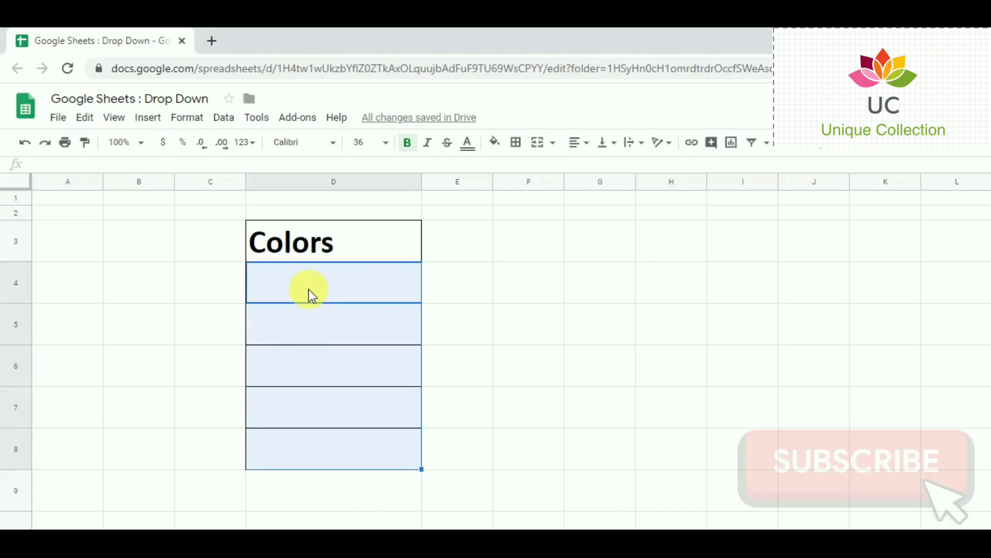
Give D4:D8 a 'Red, Yellow, Blue' list rule that rejects invalid input and shows help text
{"action": "left_click", "coordinate": [224, 117]}
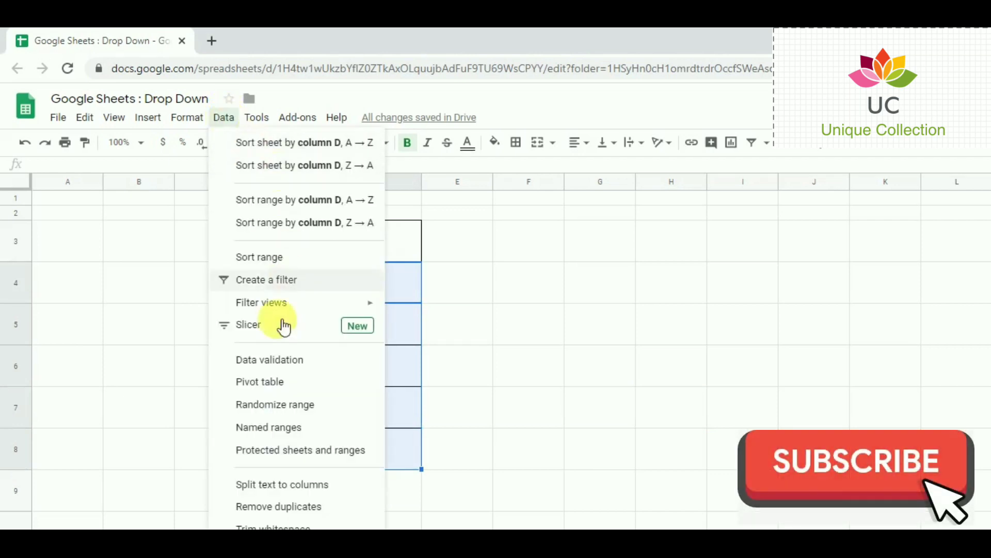
{"action": "left_click", "coordinate": [281, 363]}
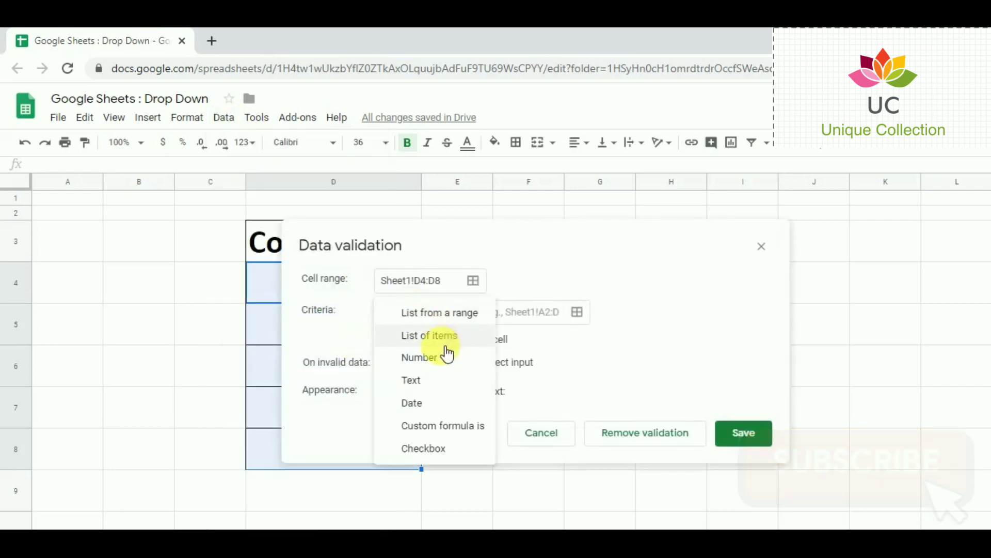
{"action": "left_click", "coordinate": [445, 338]}
{"action": "left_click", "coordinate": [499, 320]}
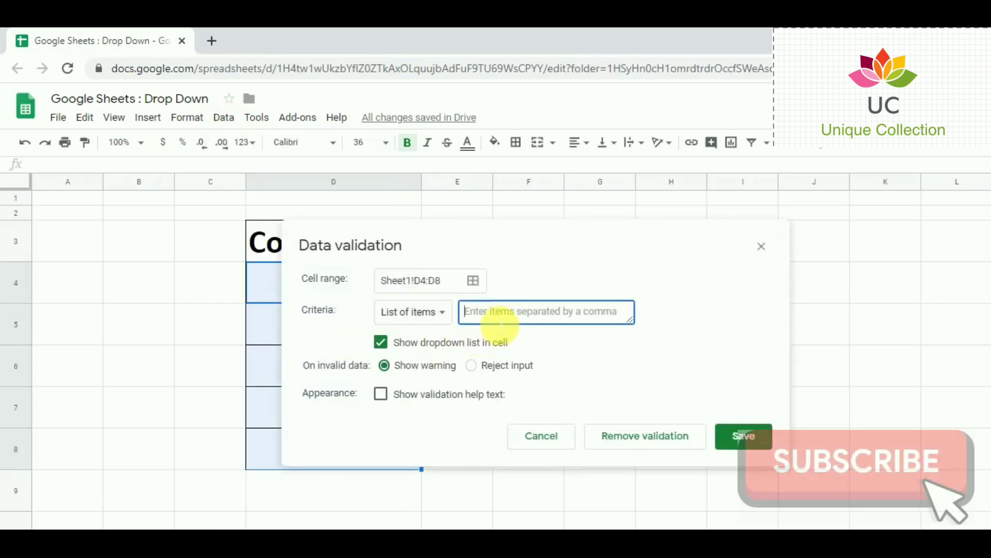
{"action": "type", "text": "Red, Yellow, Blue"}
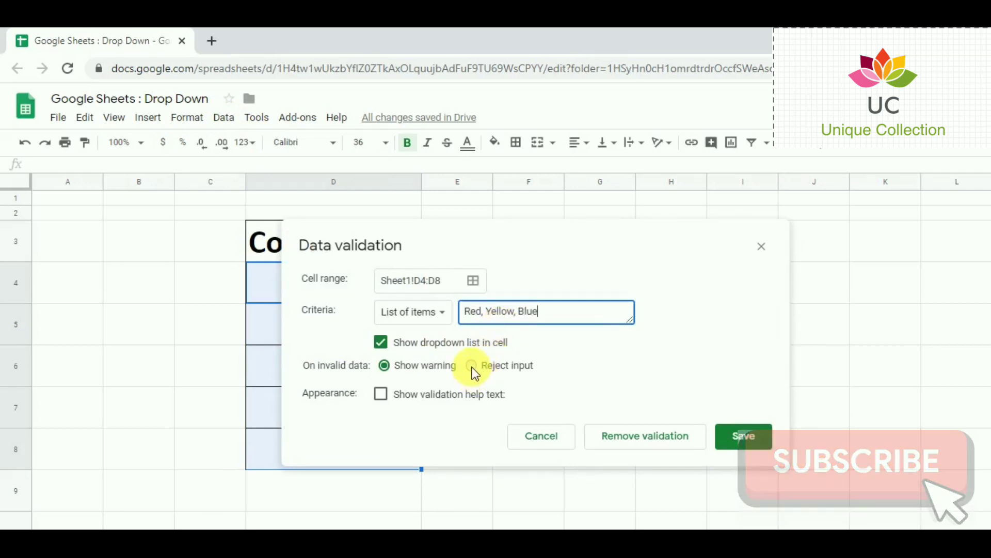
{"action": "left_click", "coordinate": [472, 368]}
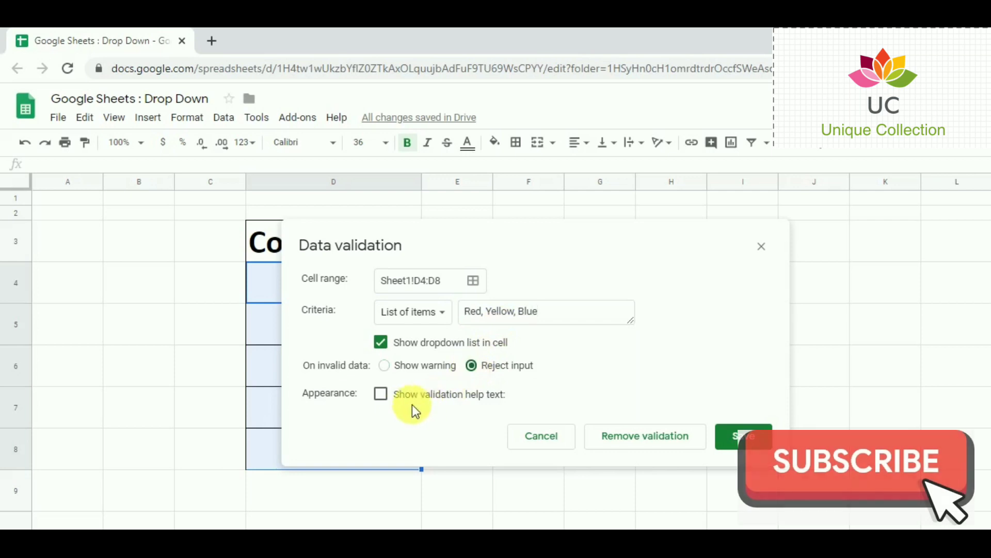
{"action": "left_click", "coordinate": [381, 397]}
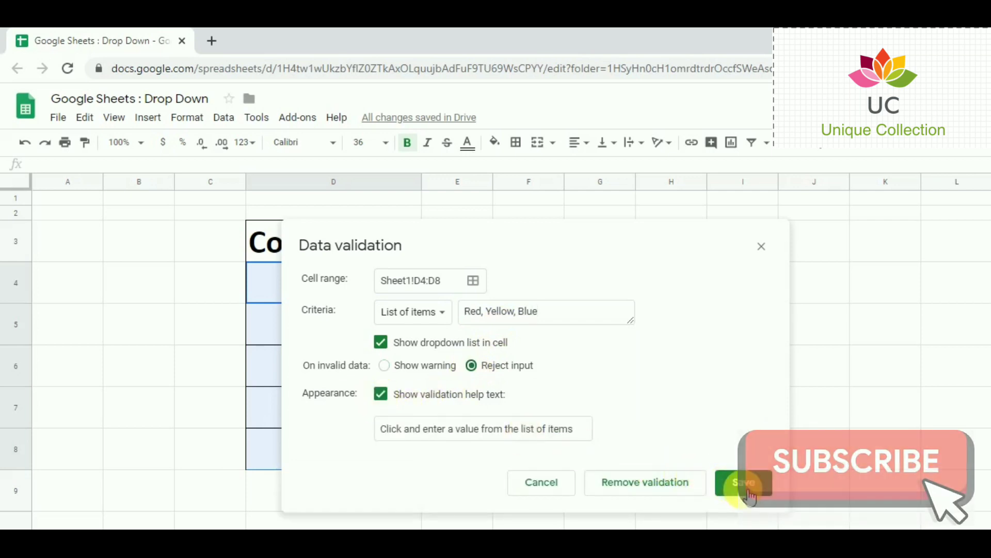
{"action": "left_click", "coordinate": [748, 495]}
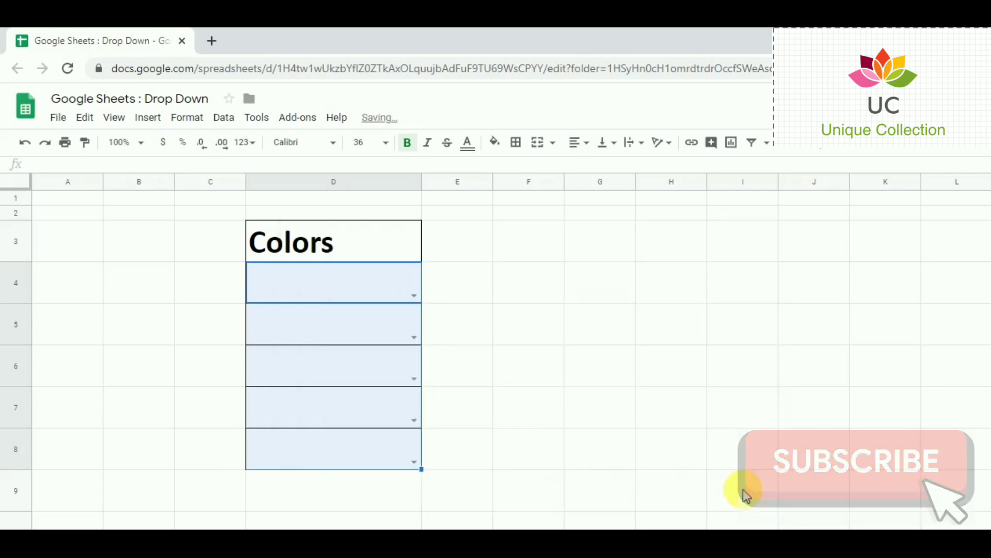
Pick Red for D4, Yellow for D5 and Blue for D6 from their drop-downs
{"action": "left_click", "coordinate": [413, 294]}
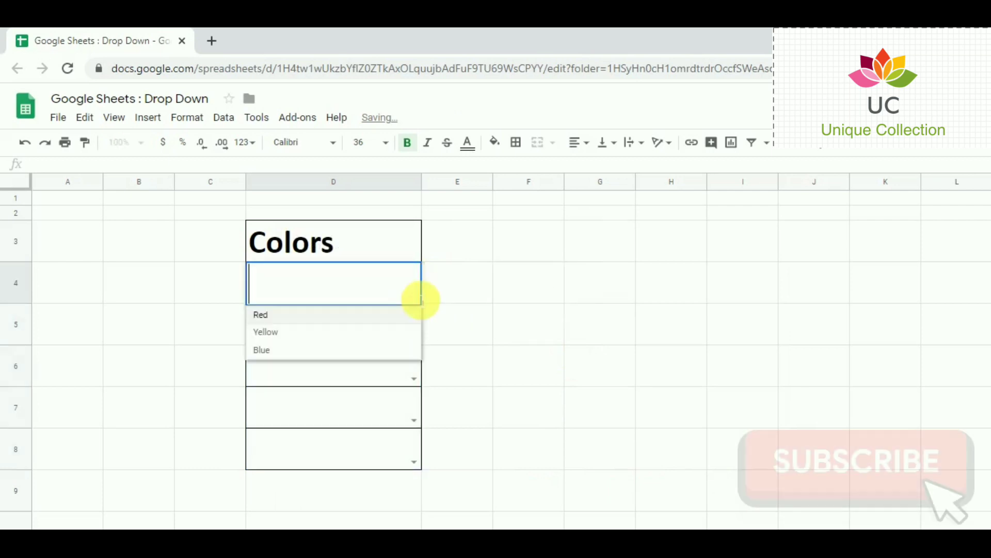
{"action": "left_click", "coordinate": [292, 323]}
{"action": "left_click", "coordinate": [483, 356]}
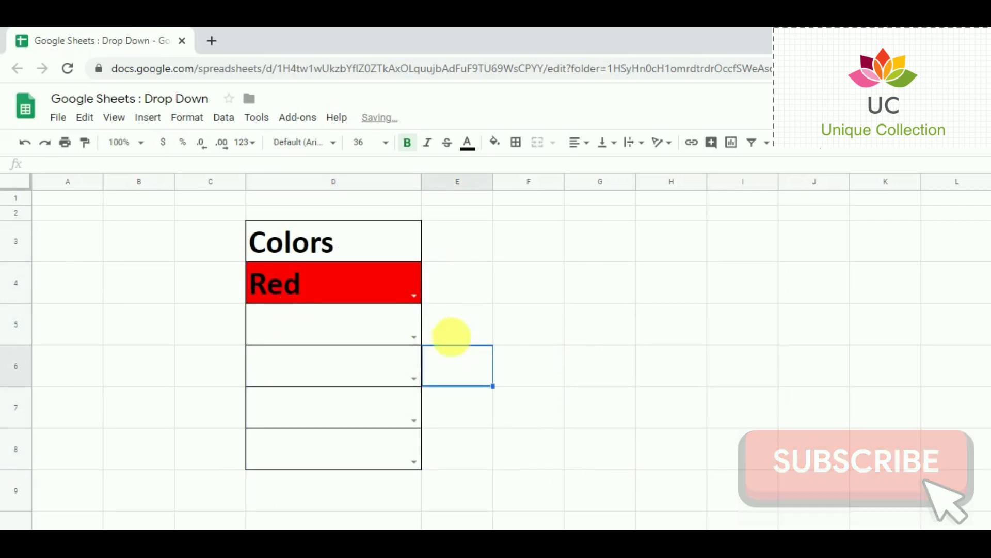
{"action": "left_click", "coordinate": [413, 337]}
{"action": "left_click", "coordinate": [315, 384]}
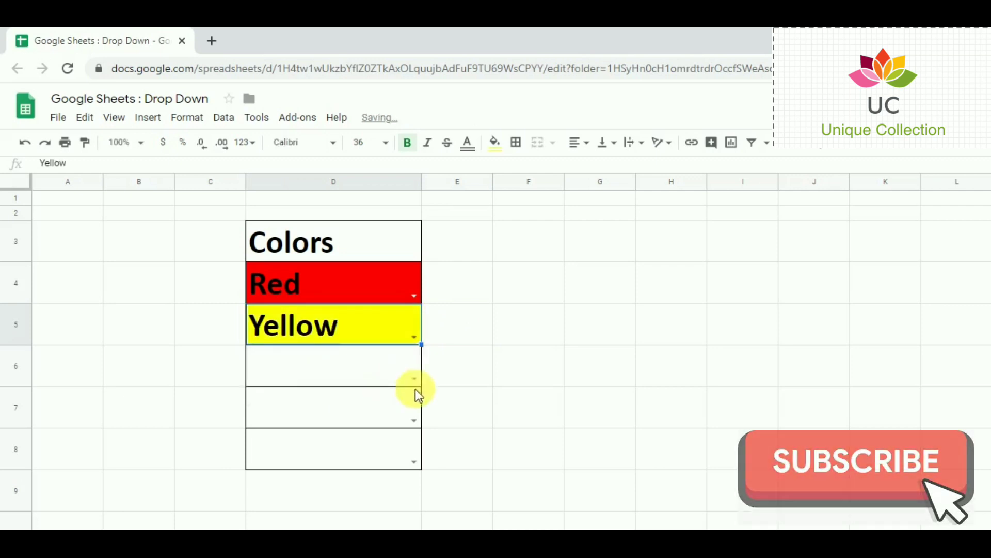
{"action": "left_click", "coordinate": [413, 380]}
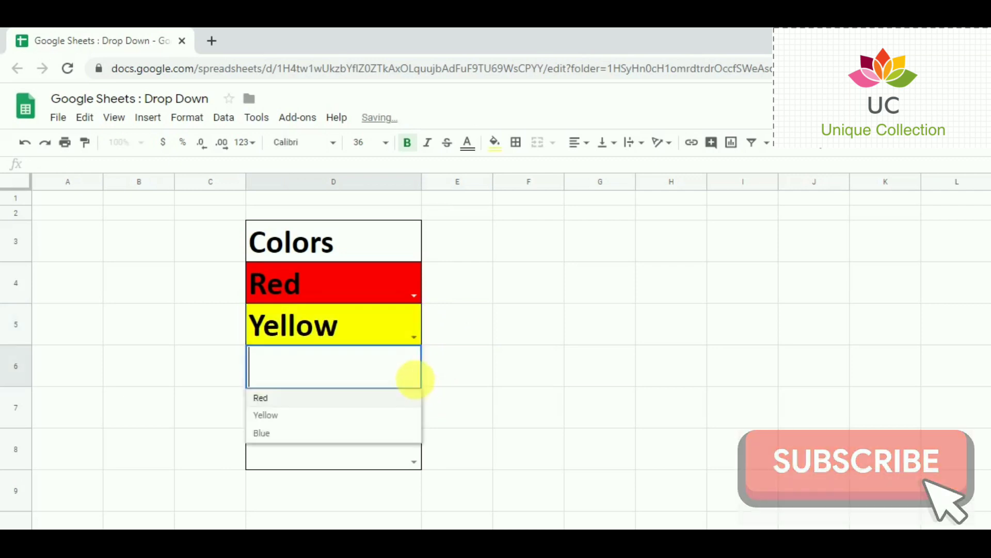
{"action": "left_click", "coordinate": [289, 433]}
{"action": "left_click", "coordinate": [458, 423]}
Pick Yellow for D7 and set D8 to Red, replacing an initial Blue pick
{"action": "left_click", "coordinate": [414, 419]}
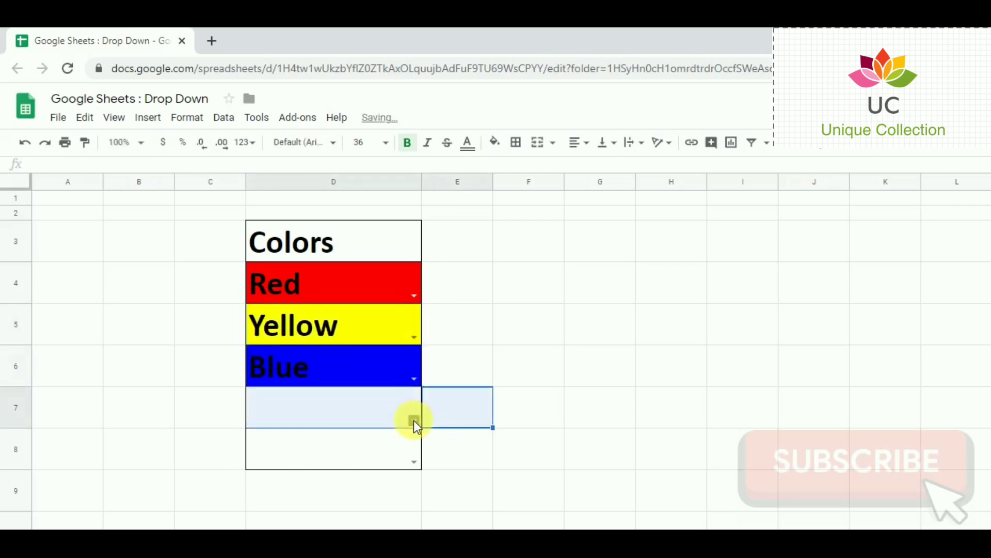
{"action": "left_click", "coordinate": [295, 457]}
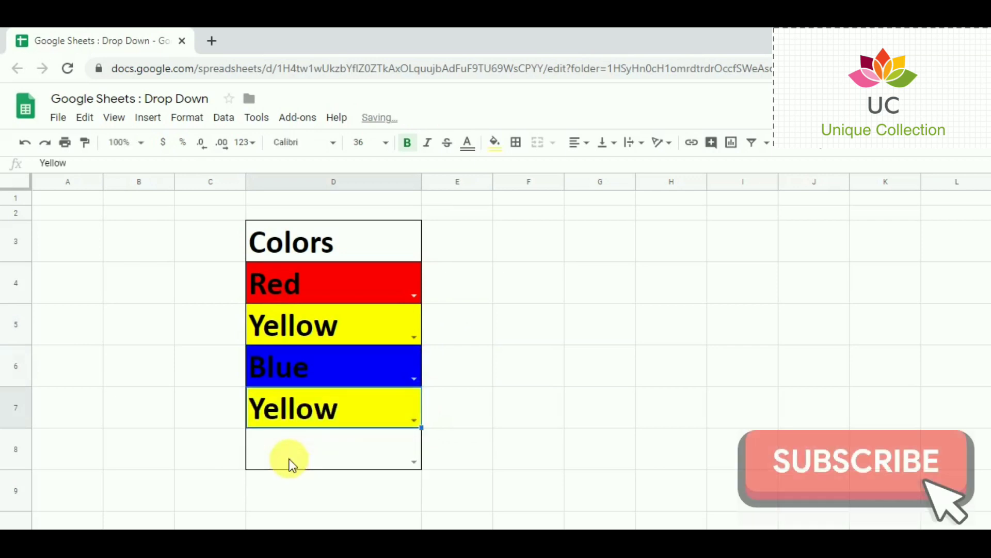
{"action": "left_click", "coordinate": [415, 461]}
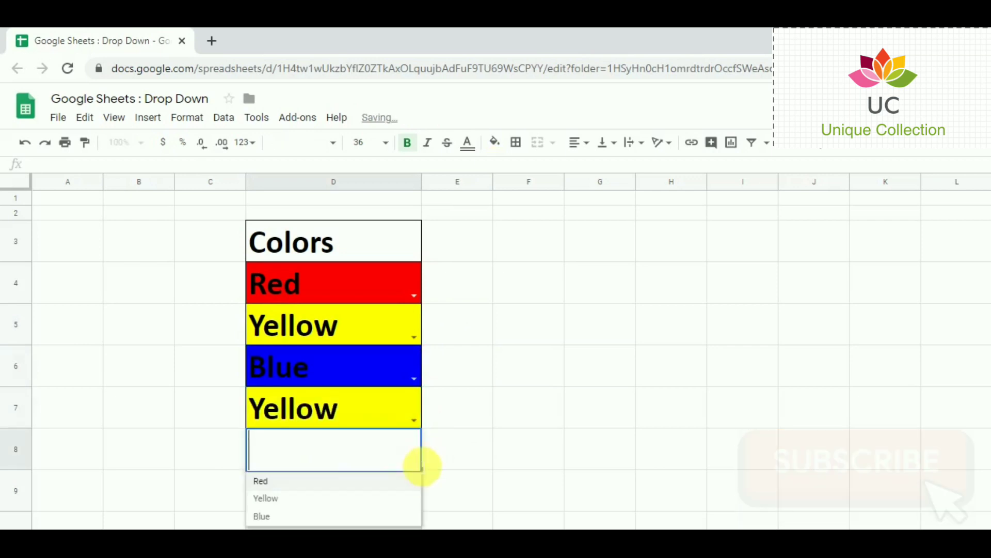
{"action": "left_click", "coordinate": [295, 513]}
{"action": "left_click", "coordinate": [518, 410]}
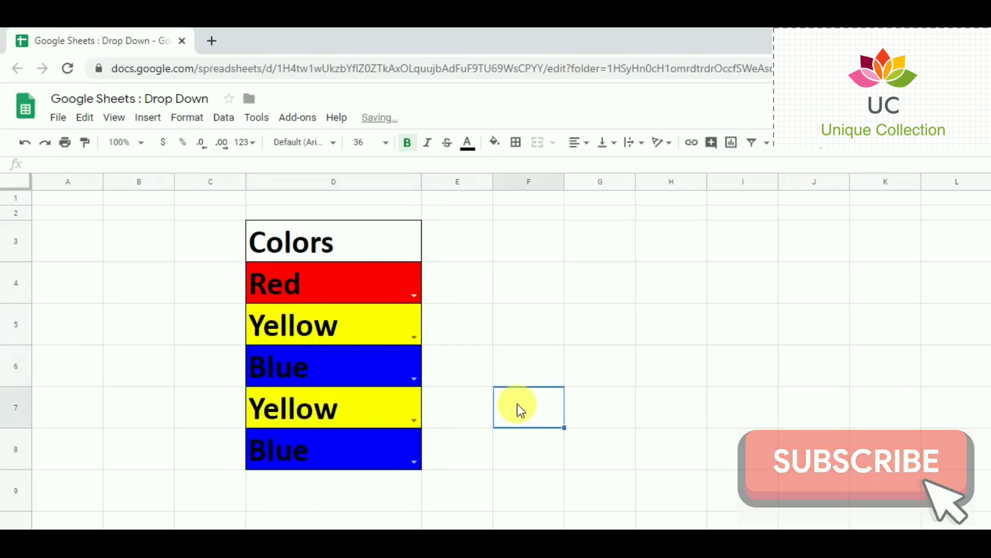
{"action": "left_click", "coordinate": [413, 460]}
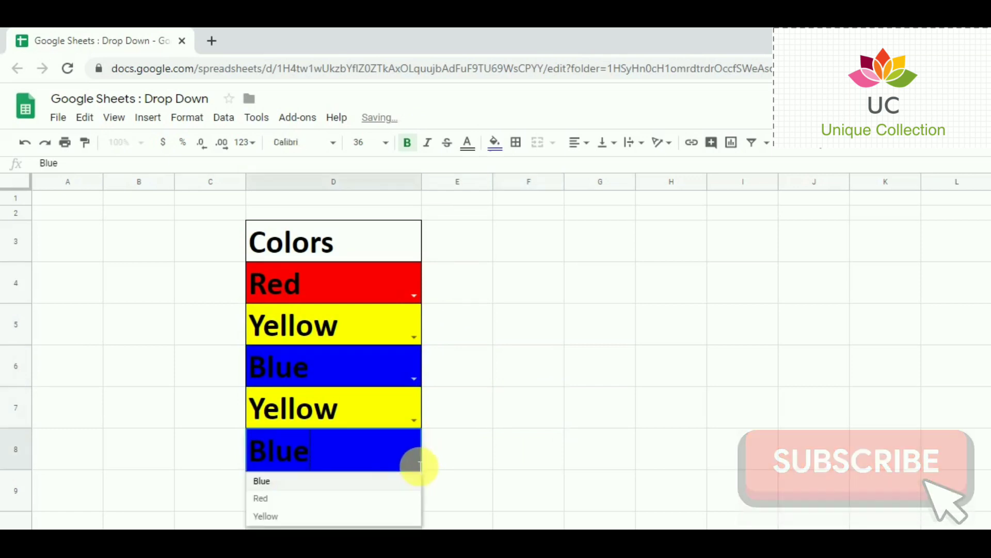
{"action": "left_click", "coordinate": [261, 498]}
{"action": "left_click", "coordinate": [459, 454]}
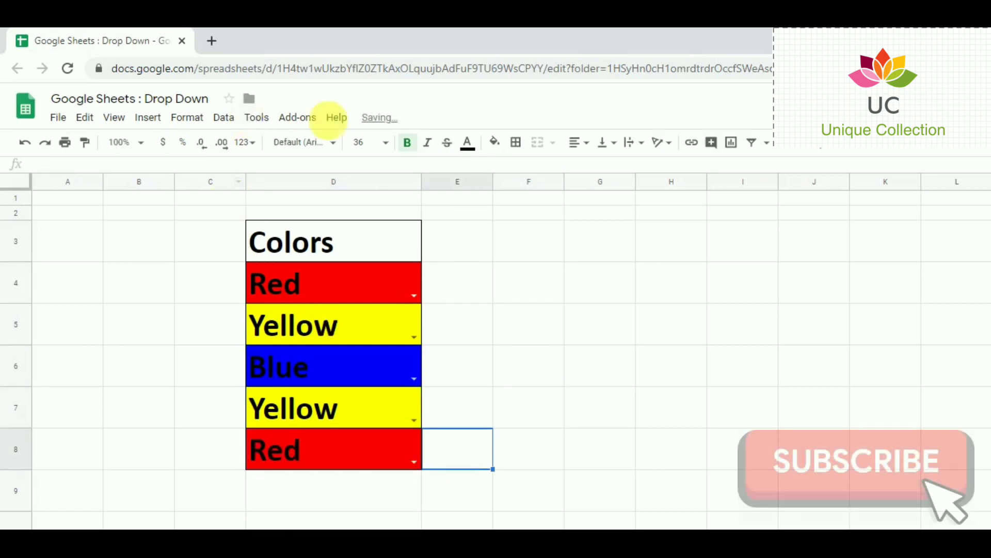
Open data validation for E8, switch the criteria to List of items, then cancel
{"action": "left_click", "coordinate": [224, 118]}
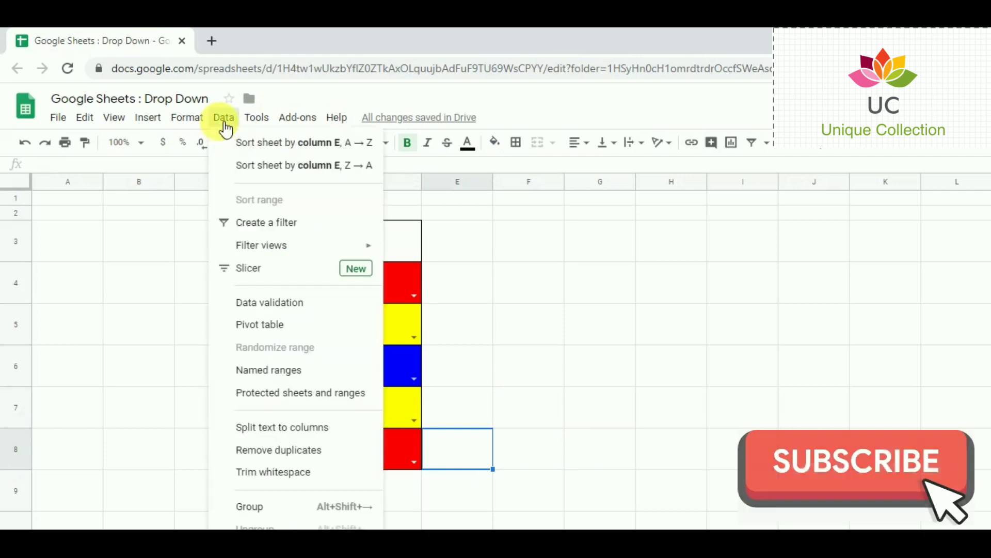
{"action": "mouse_move", "coordinate": [224, 116]}
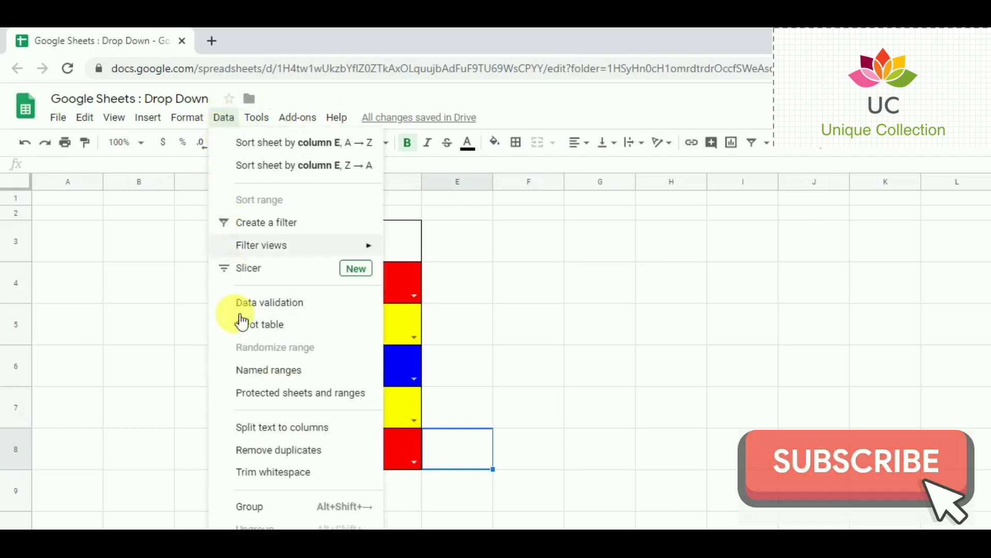
{"action": "left_click", "coordinate": [266, 305]}
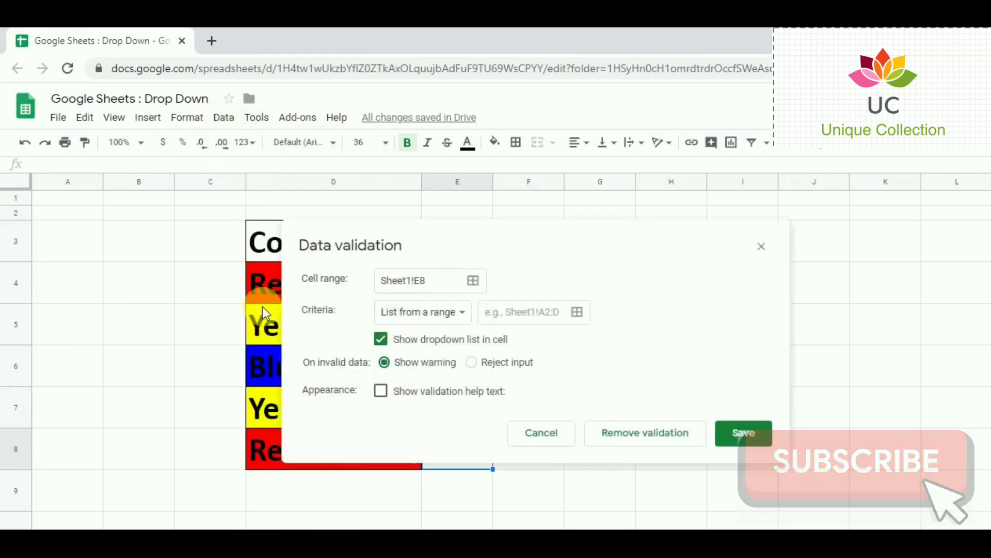
{"action": "left_click", "coordinate": [443, 321]}
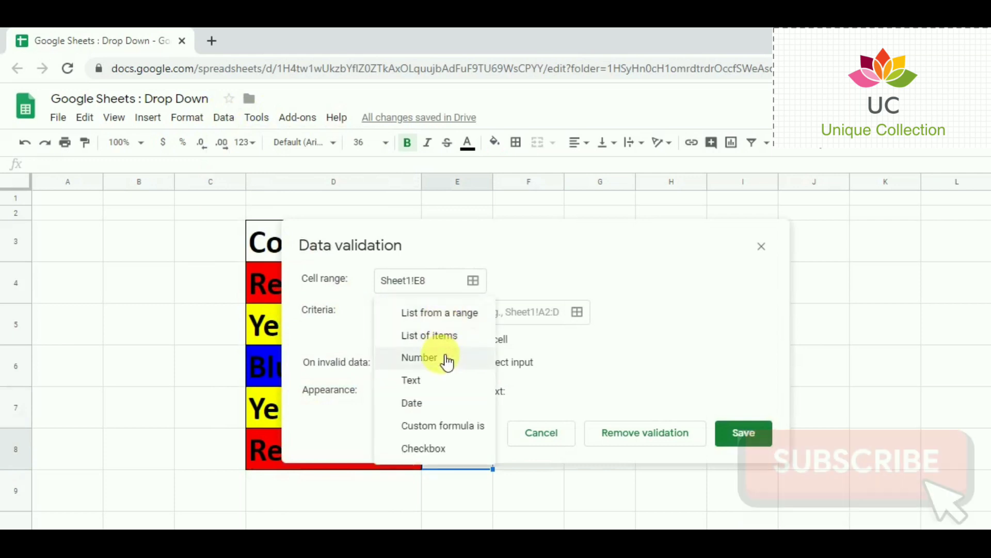
{"action": "left_click", "coordinate": [438, 335]}
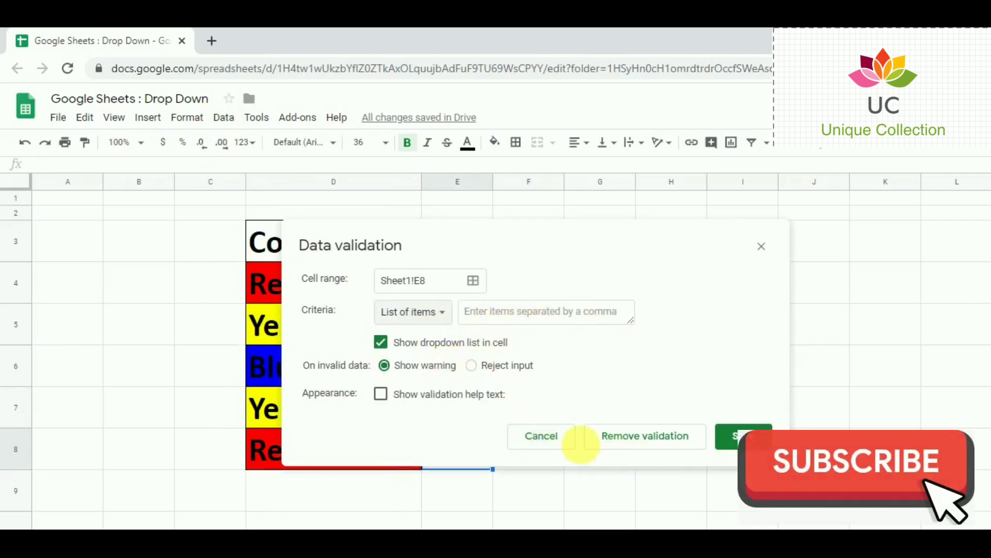
{"action": "left_click", "coordinate": [550, 439]}
Check the value in D4 and close the Data menu without changes
{"action": "left_click", "coordinate": [655, 293]}
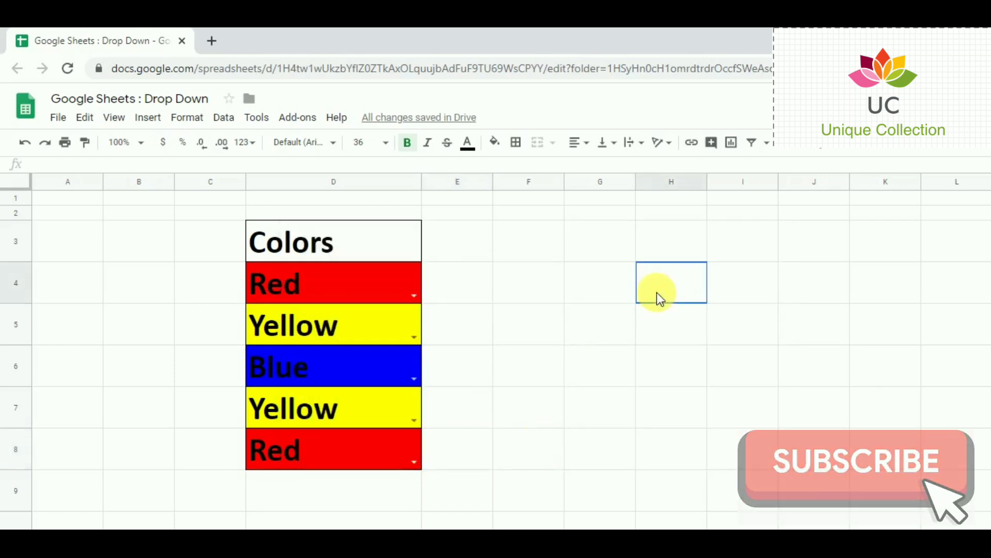
{"action": "left_click", "coordinate": [388, 284]}
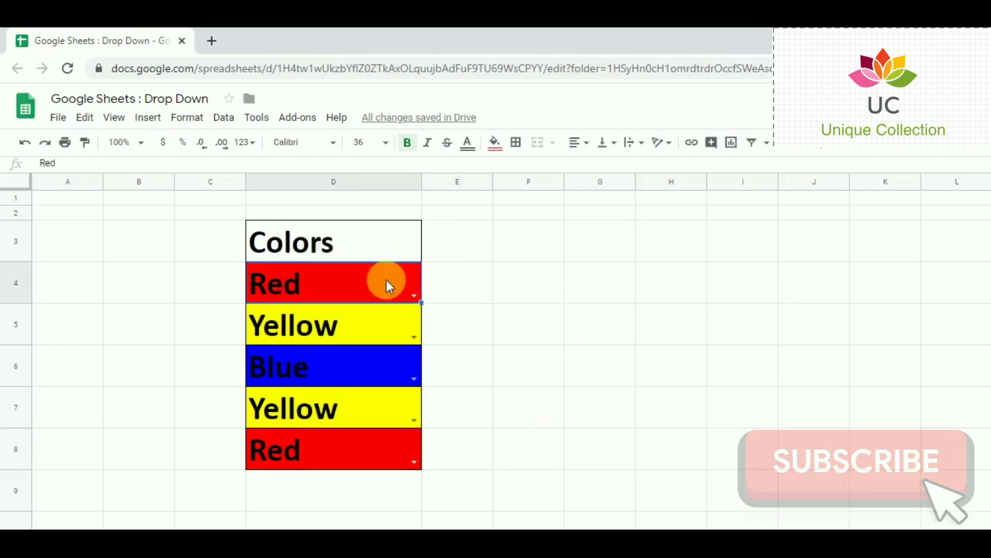
{"action": "left_click", "coordinate": [224, 118]}
{"action": "left_click", "coordinate": [506, 322]}
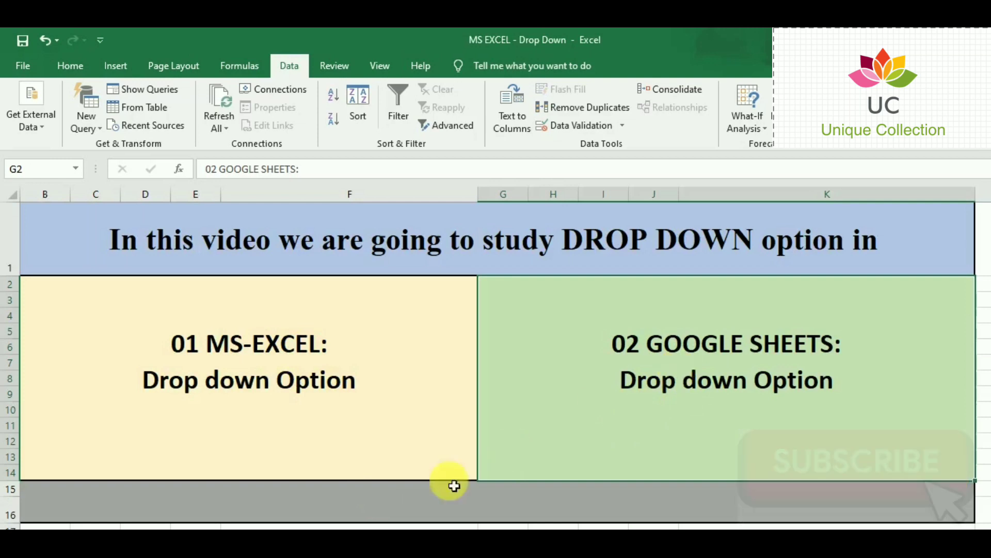
Retype merged title cell B1 as 'Unique Collection: Thanks for watching this video'
{"action": "left_click", "coordinate": [484, 264]}
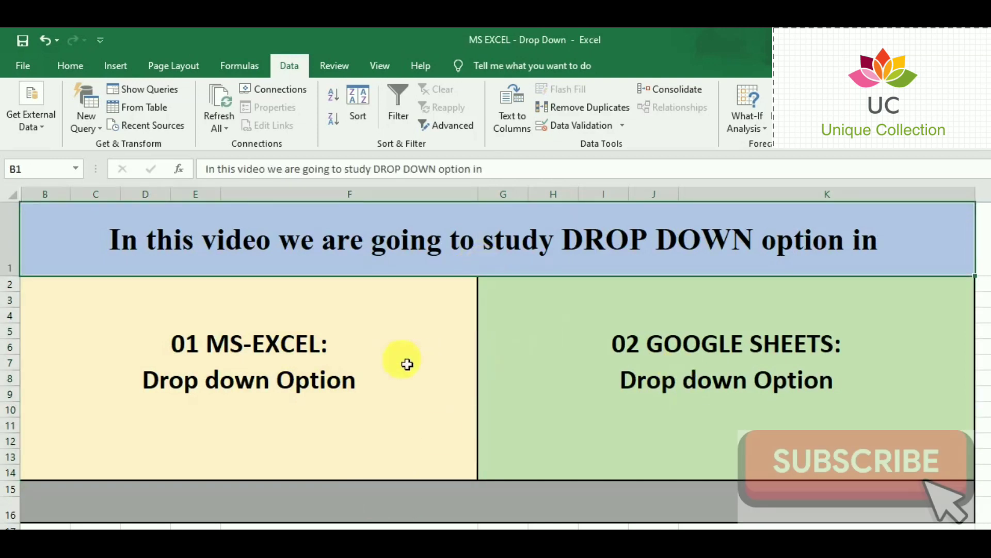
{"action": "type", "text": "Unique Collection:"}
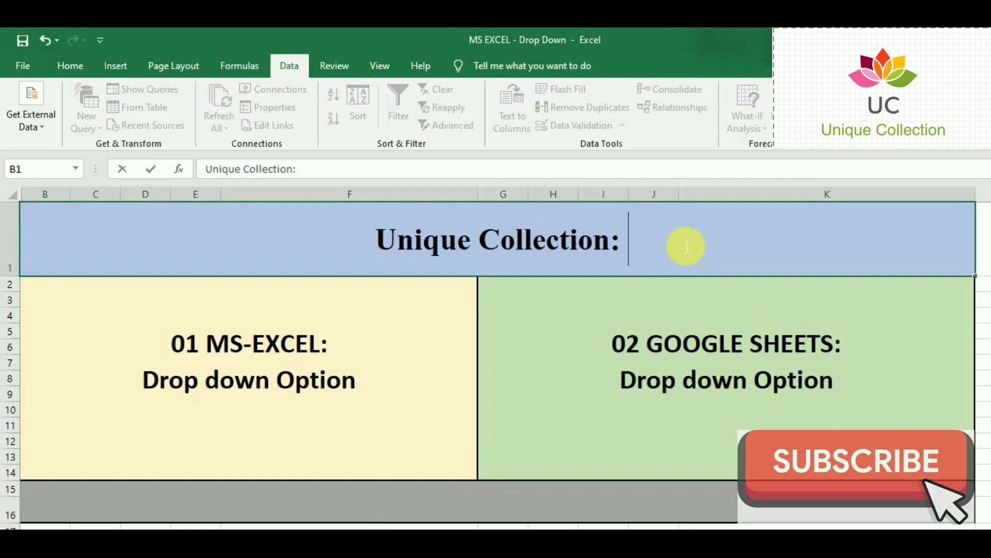
{"action": "type", "text": " Thank"}
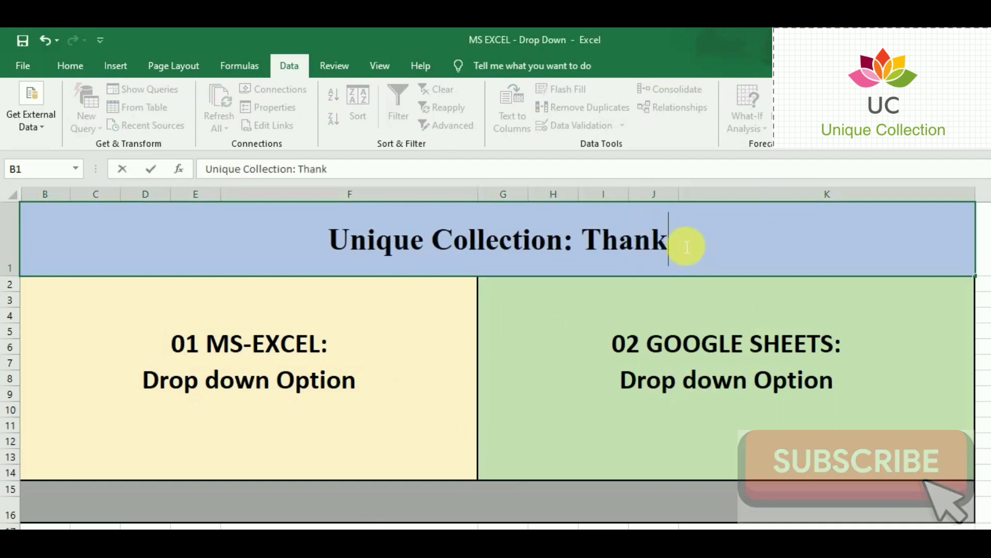
{"action": "type", "text": "s for wa"}
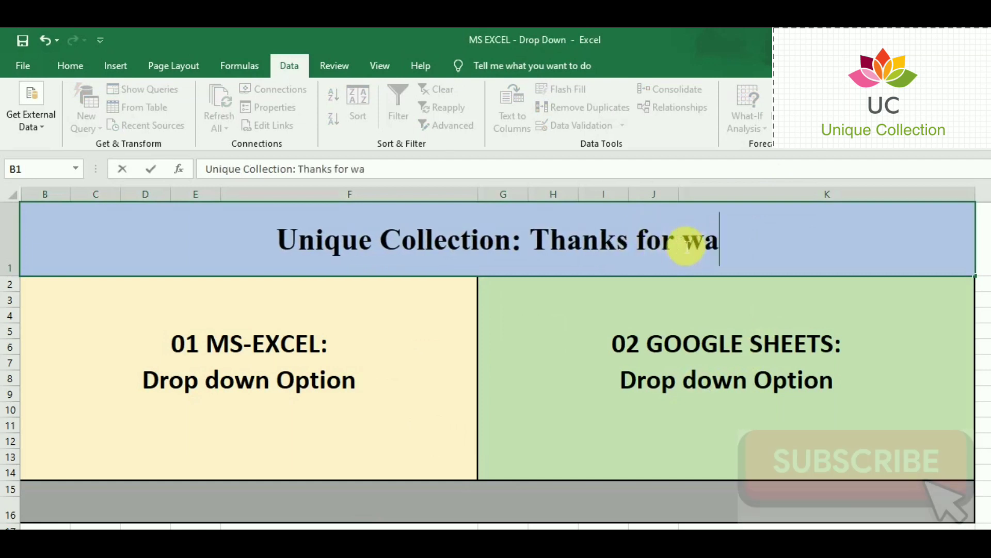
{"action": "type", "text": "tching "}
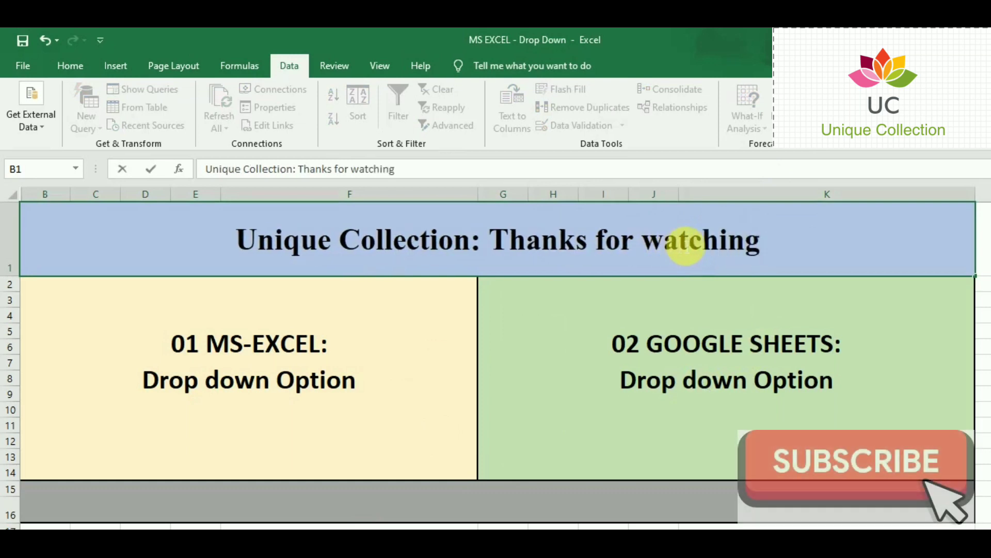
{"action": "type", "text": "this "}
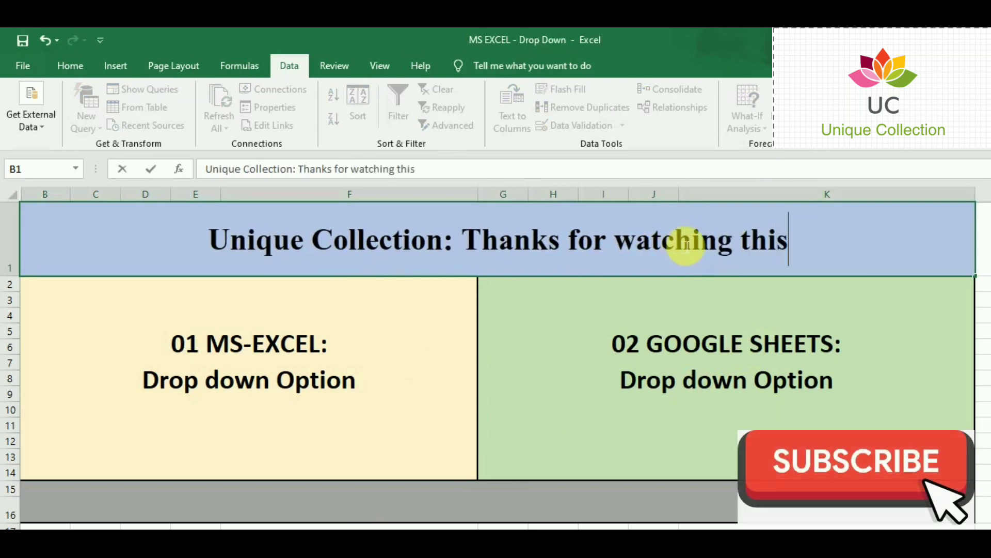
{"action": "type", "text": "video"}
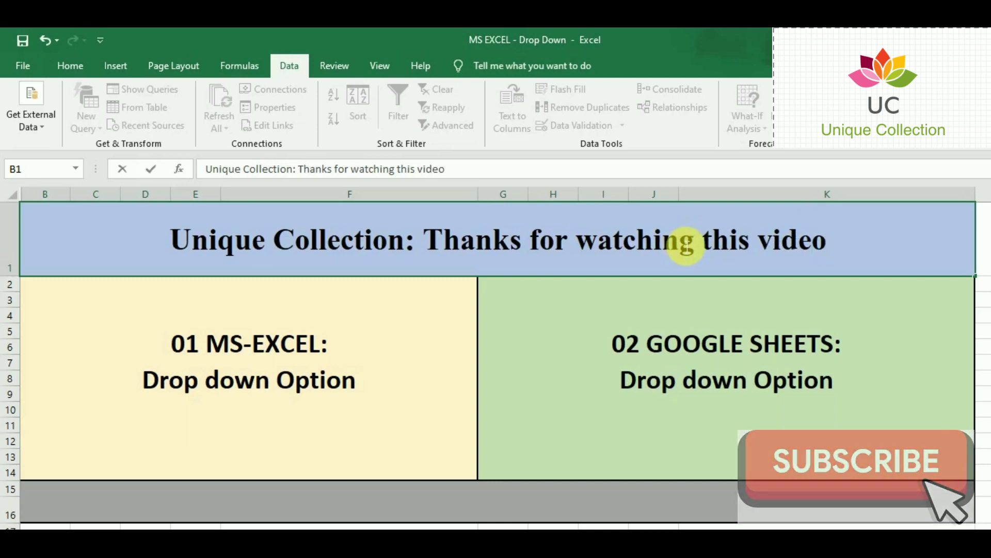